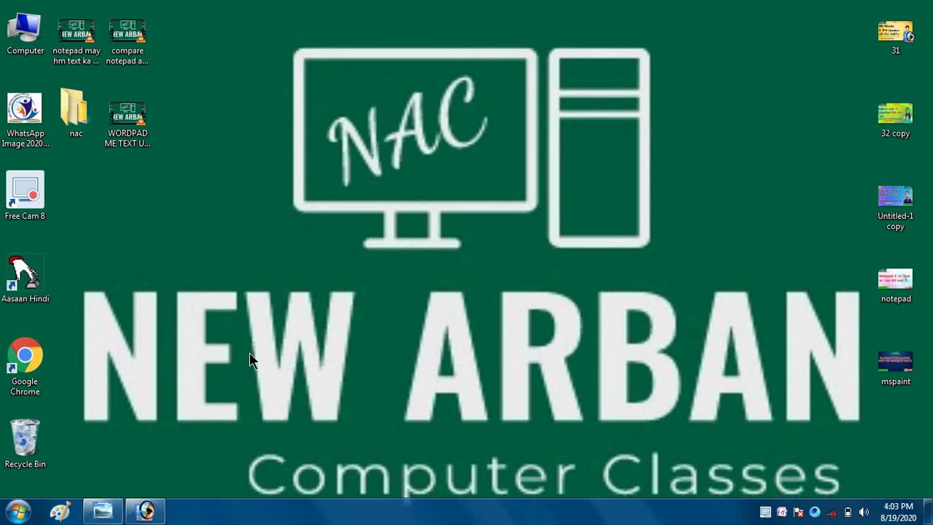
- Launch Word 2007 by running WINWORD from the Run box, maximize it, then close it
key("super+r")
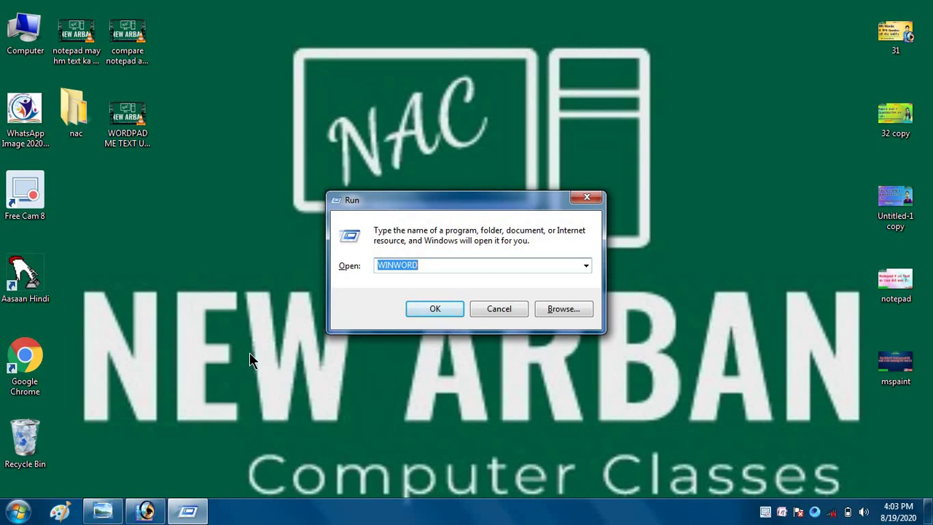
type("wi")
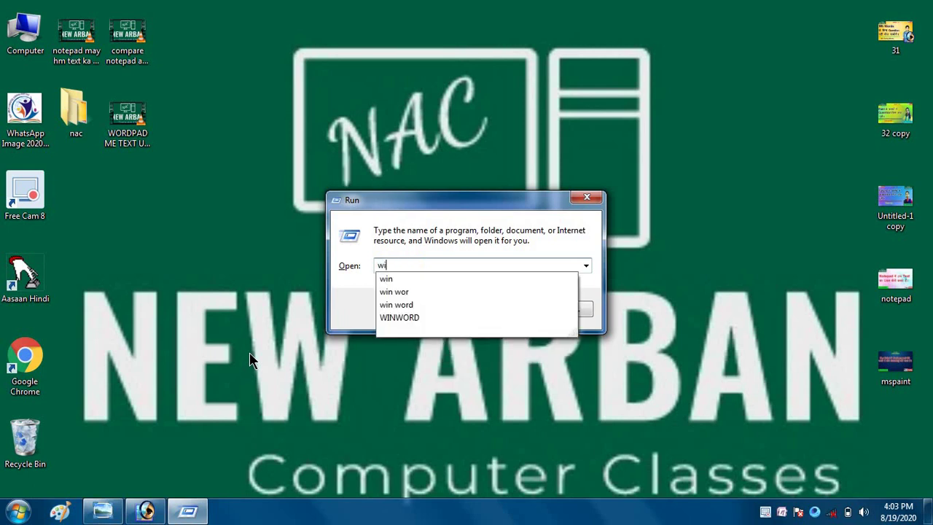
type("mn")
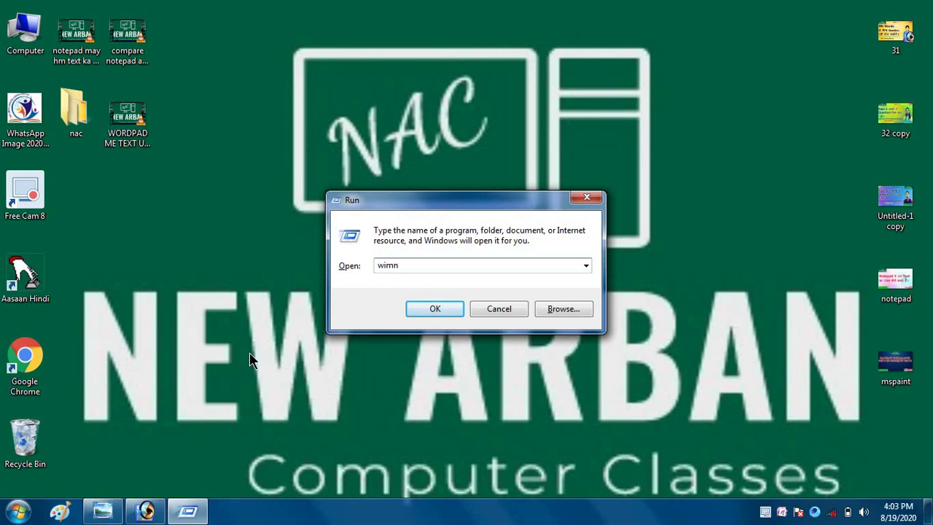
left_click(579, 200)
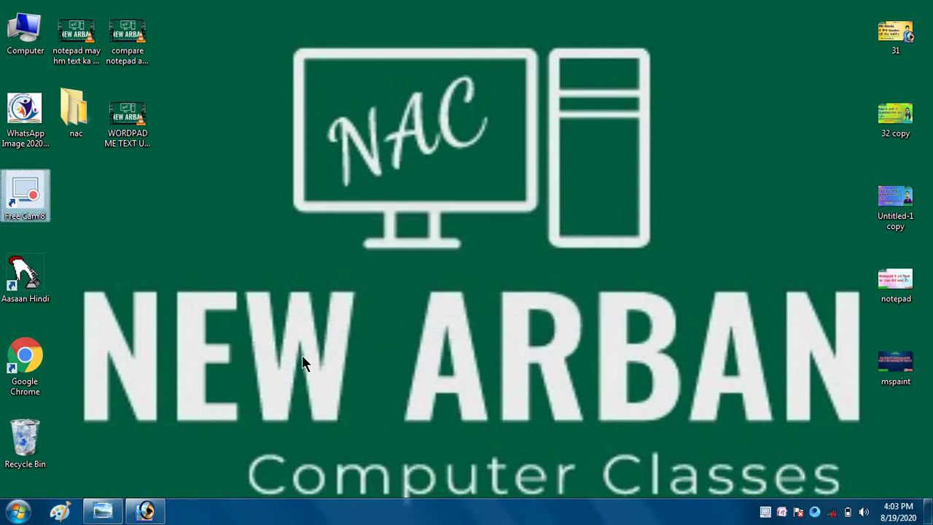
key("super+r")
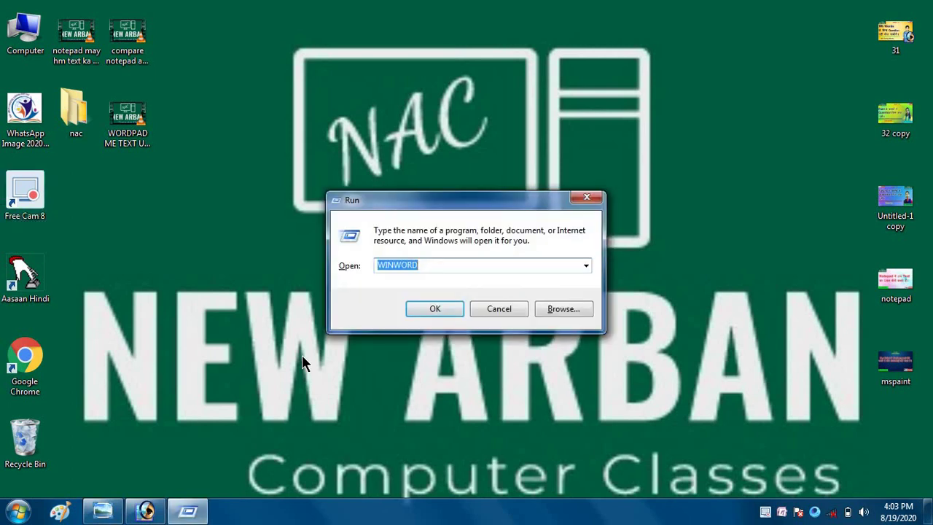
type("w")
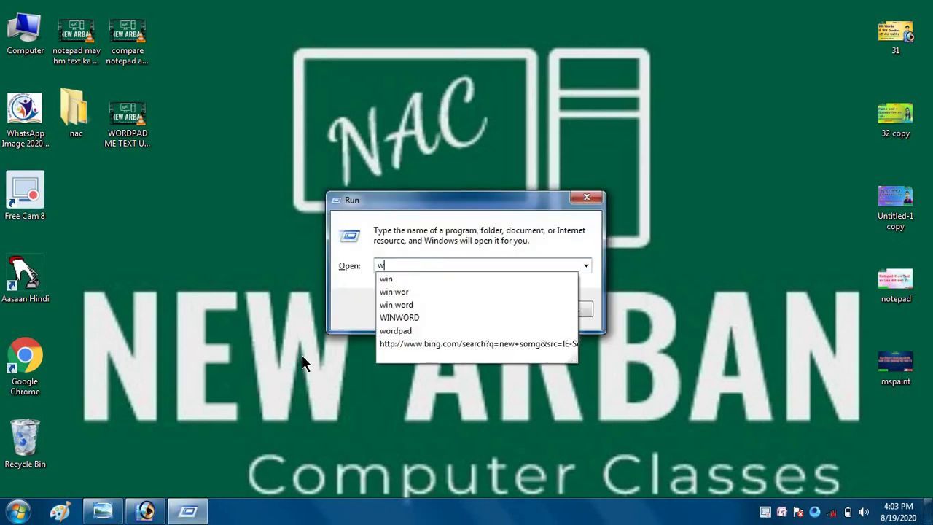
type("i")
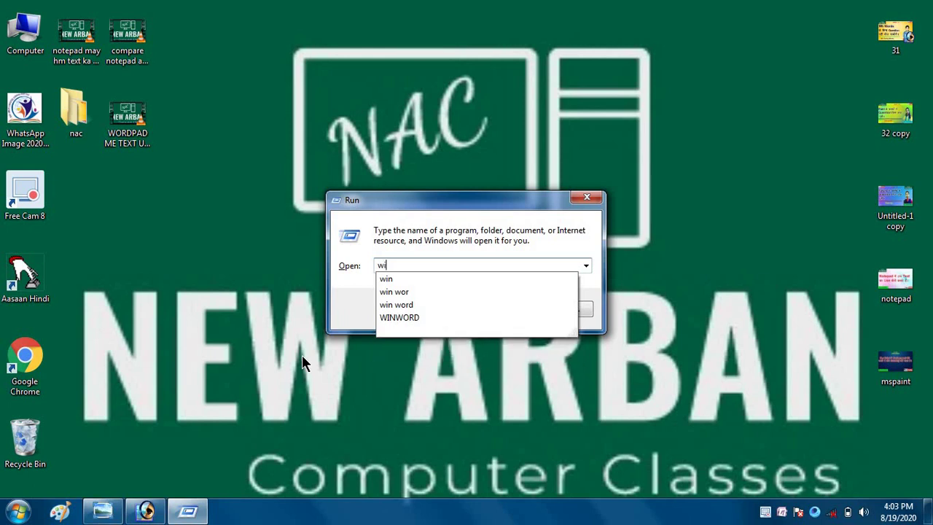
type("nwo")
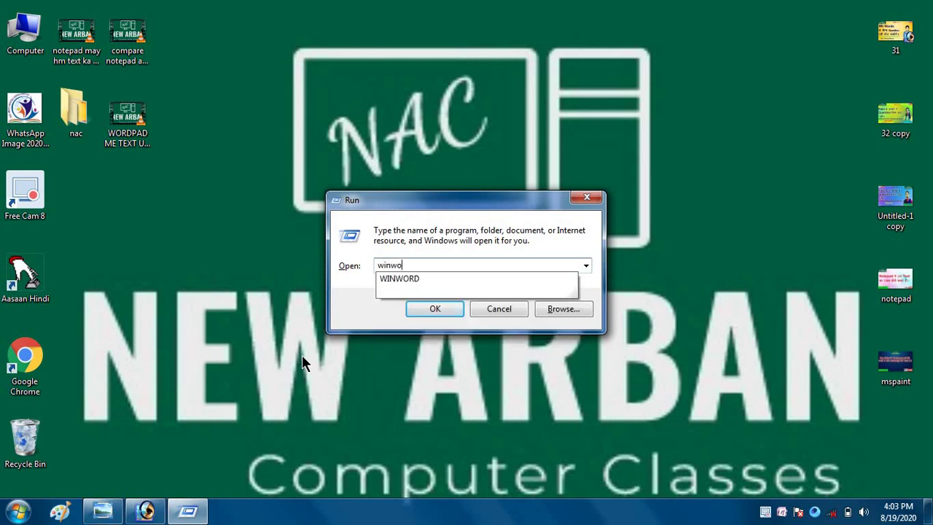
key("Down")
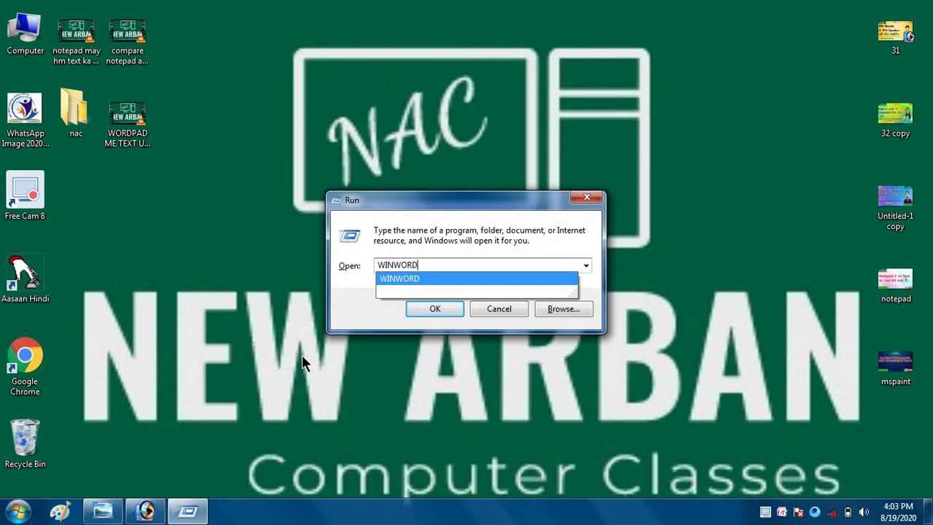
key("Return")
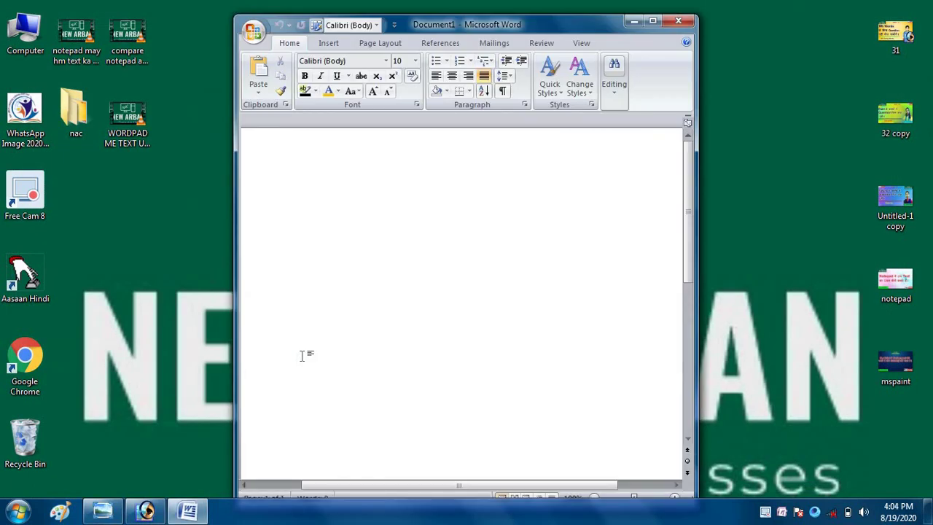
left_click(653, 22)
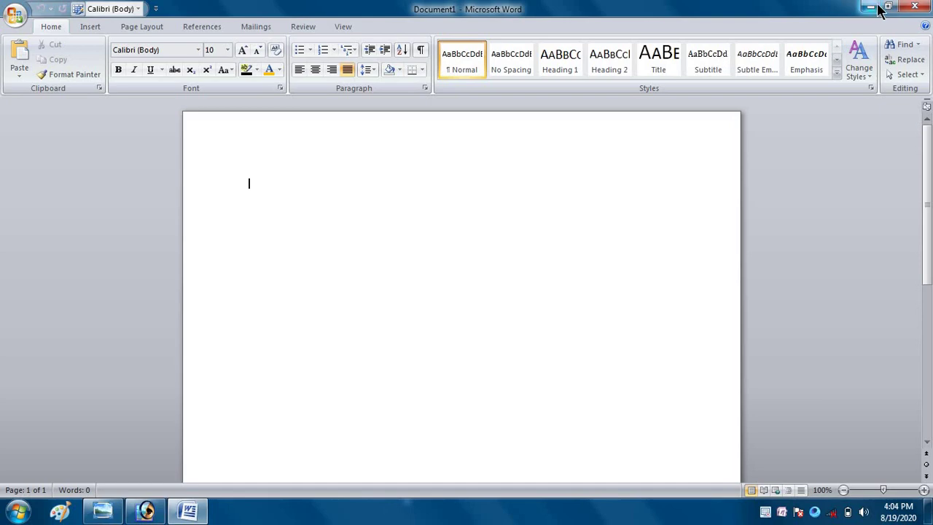
left_click(909, 9)
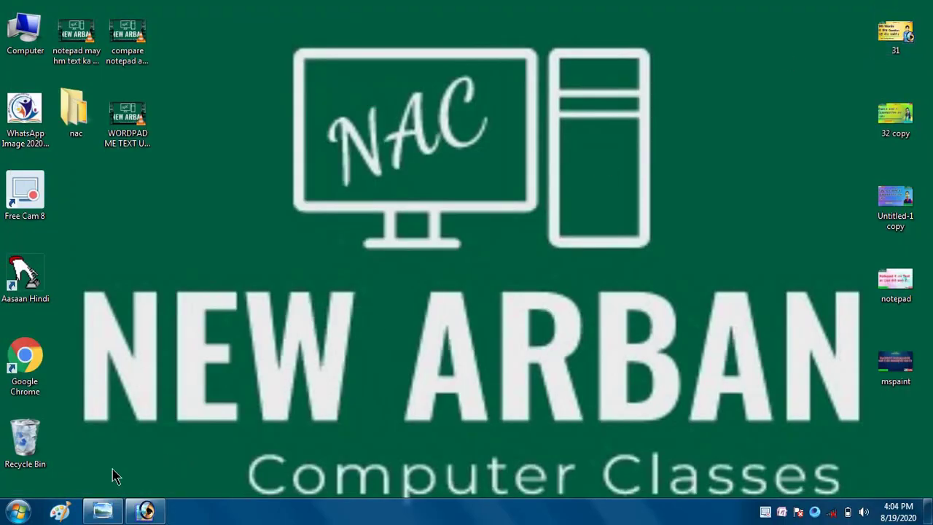
- Start Word 2007 from All Programs > Microsoft Office, maximize it, then close it
left_click(18, 512)
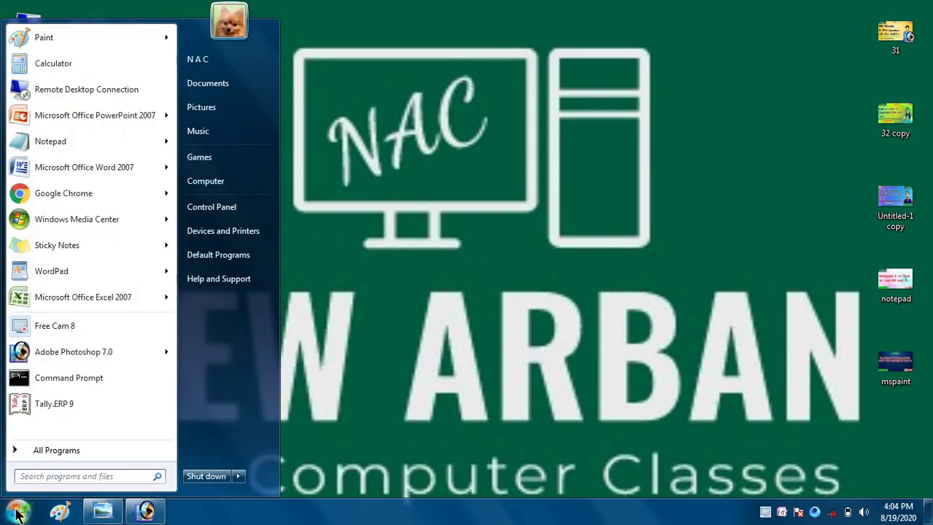
left_click(56, 450)
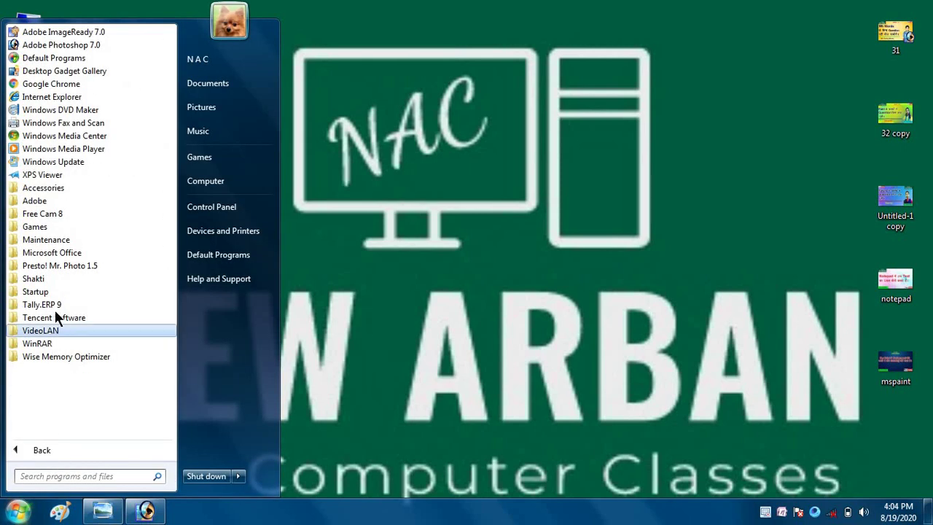
left_click(58, 253)
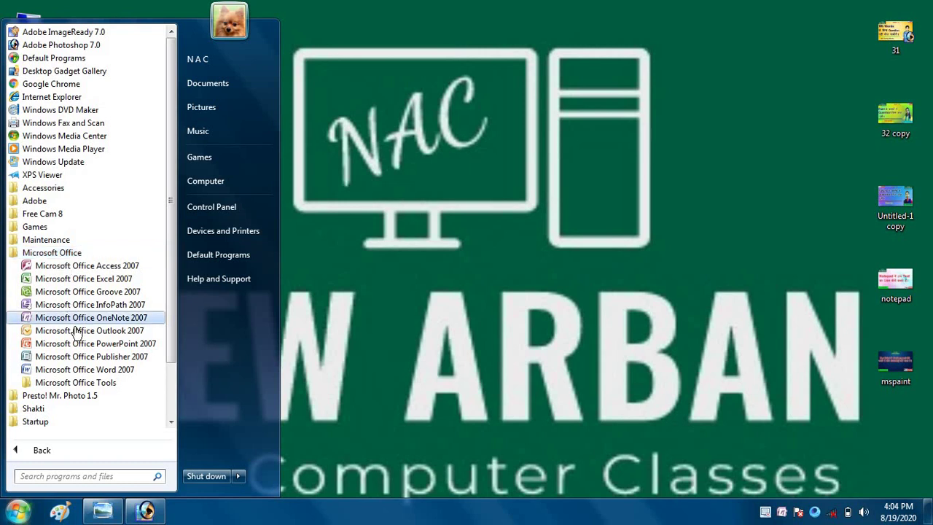
left_click(90, 377)
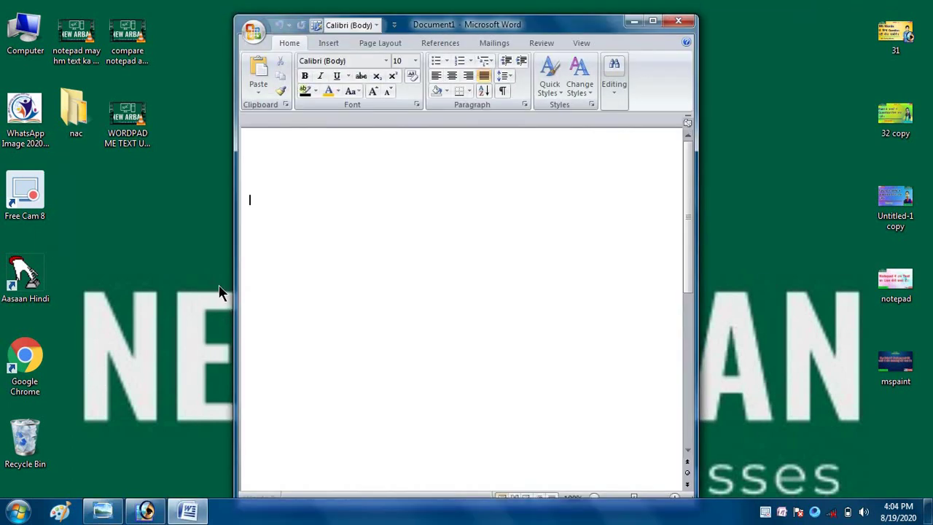
left_click(653, 23)
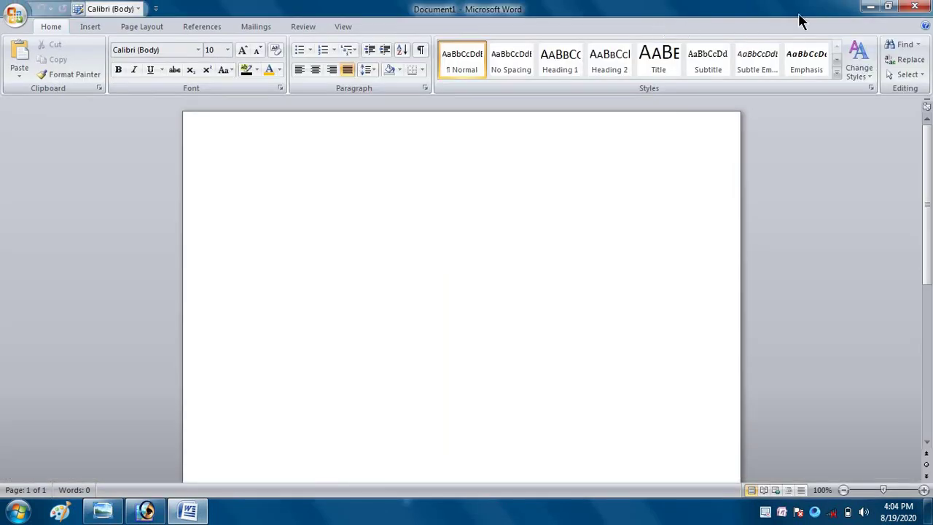
left_click(917, 10)
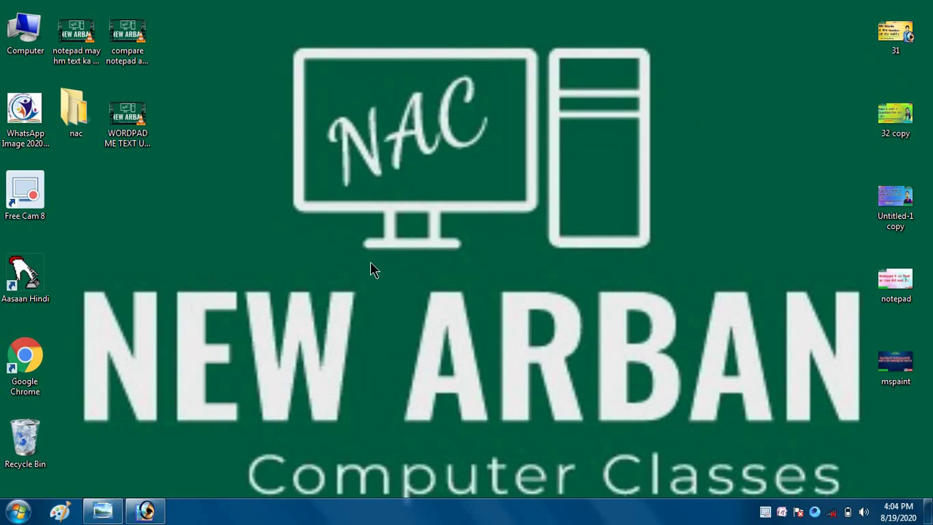
- Search 'win' in the Start menu, which opens Windows Explorer; close the Libraries window
left_click(23, 511)
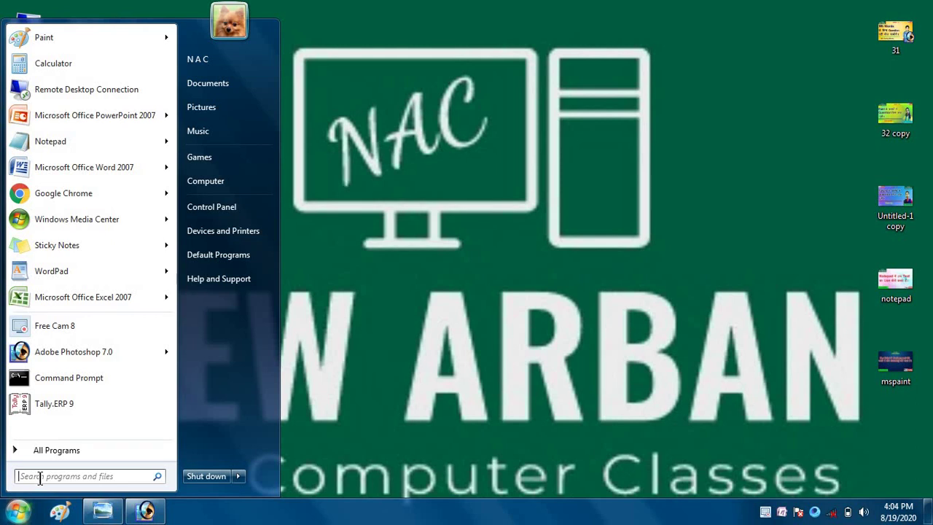
type("win")
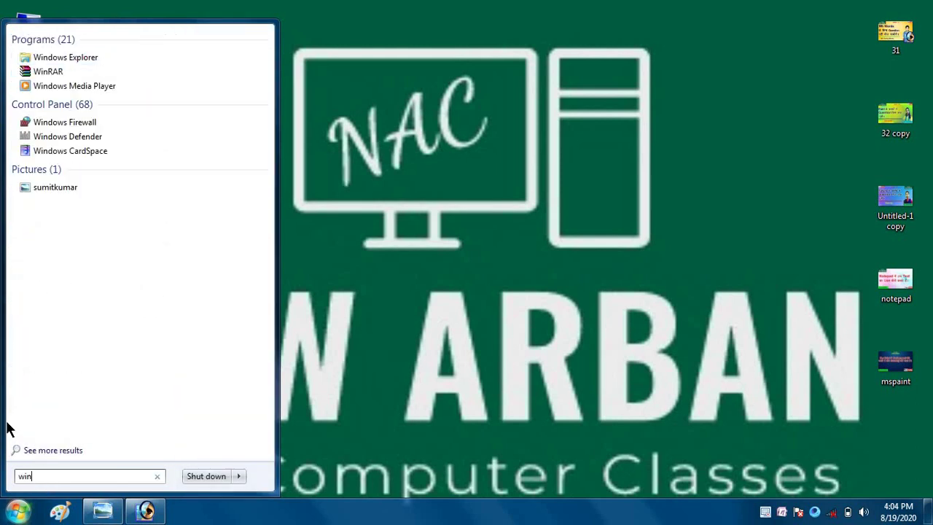
left_click(65, 58)
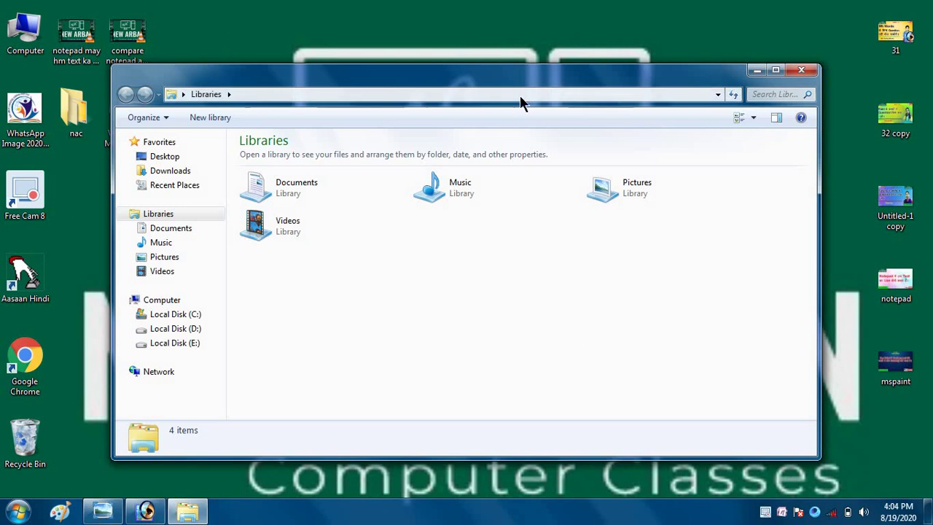
left_click(801, 69)
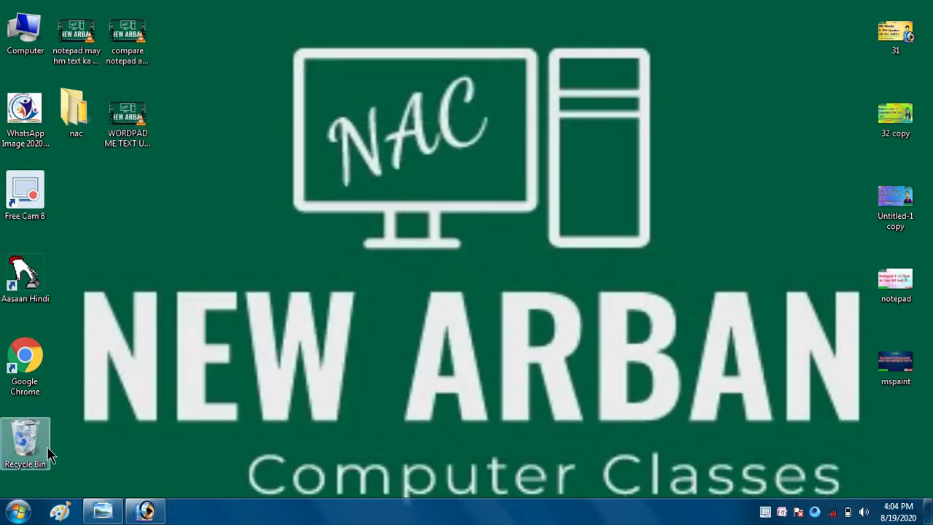
- Search 'winword' in the Start menu to launch Word, and maximize its window
left_click(20, 512)
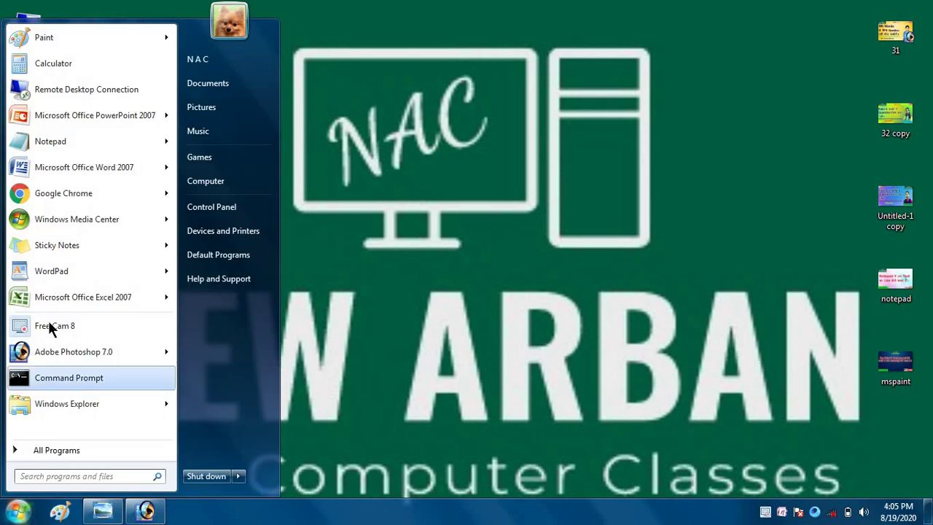
left_click(63, 475)
type("w")
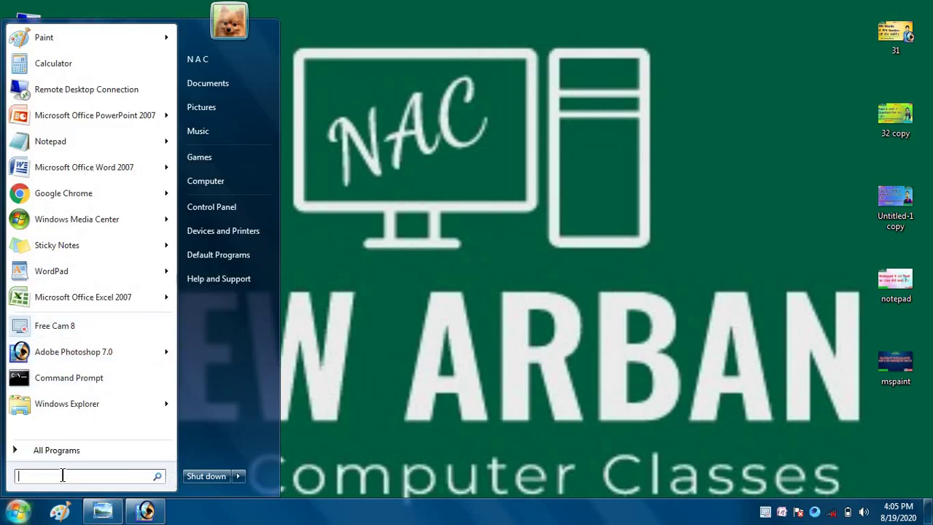
type("inw")
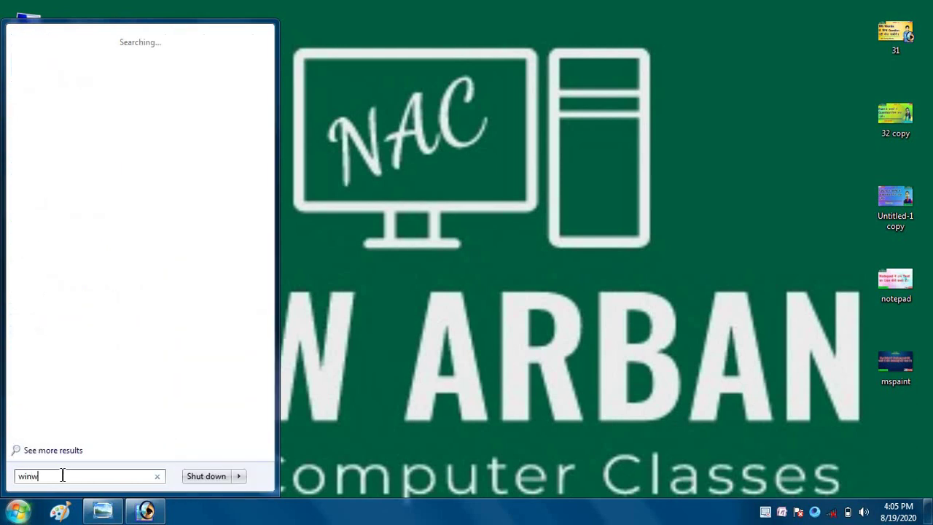
type("ord")
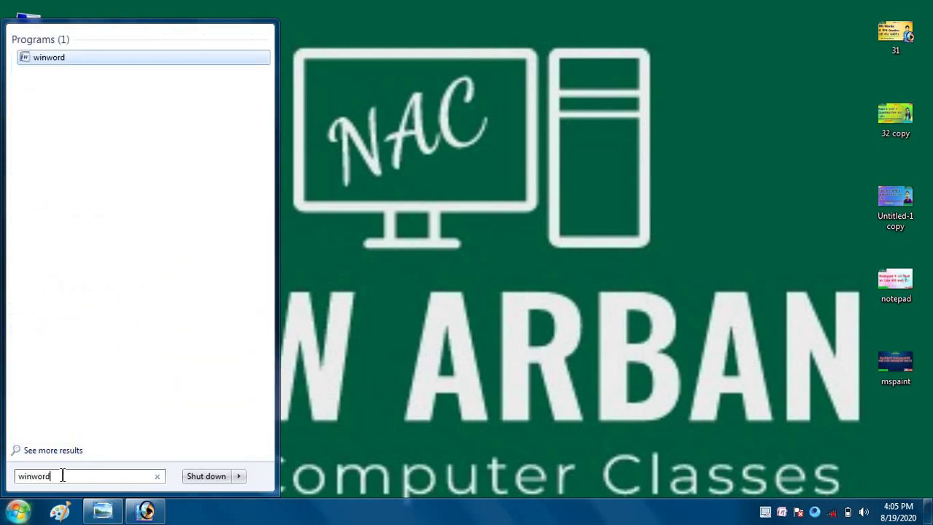
key("Return")
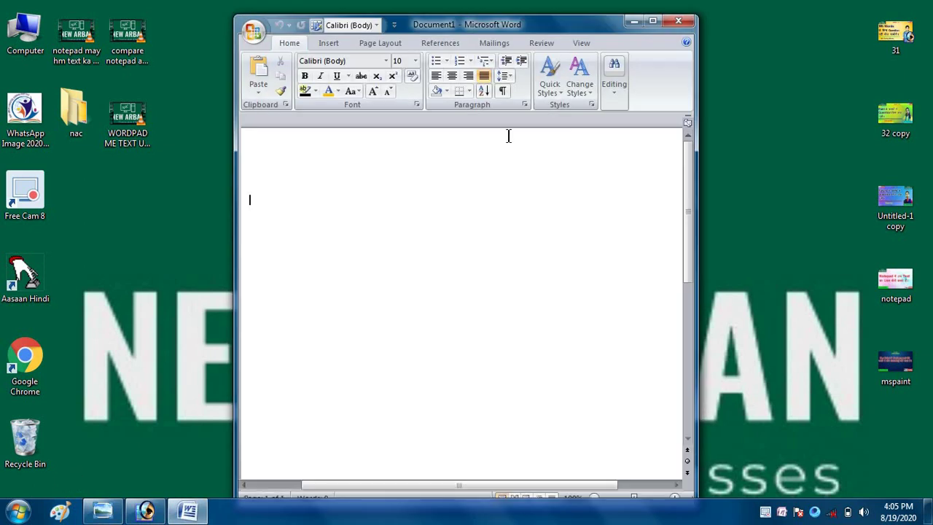
left_click(653, 22)
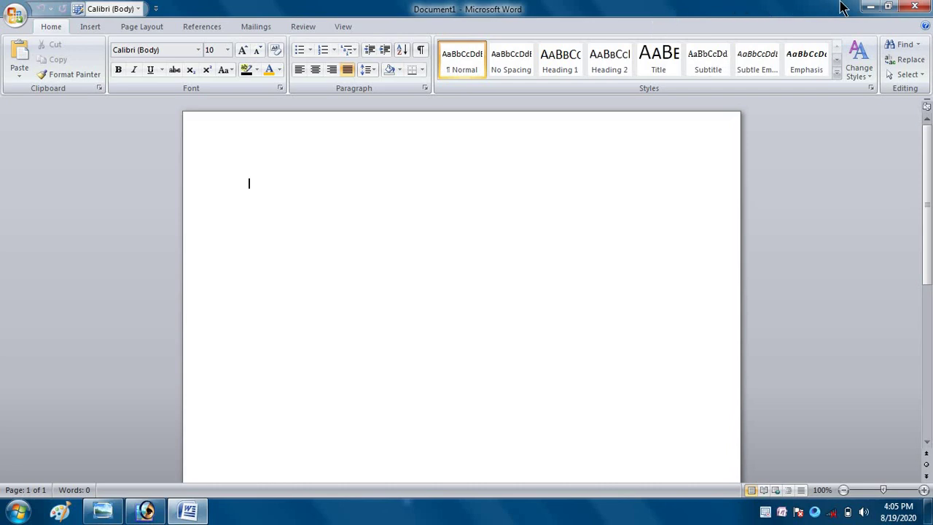
- Close Word, create a new Microsoft Office Word Document on the desktop, and open it
left_click(914, 9)
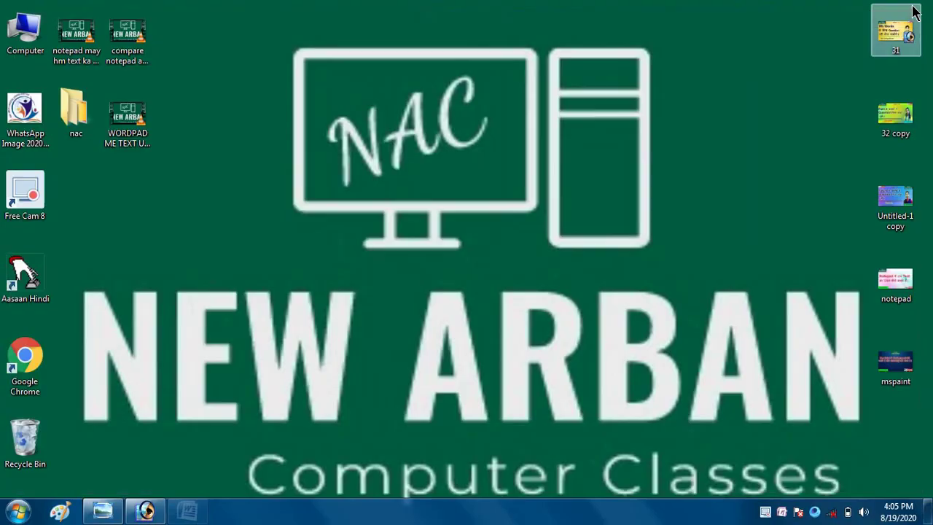
right_click(725, 173)
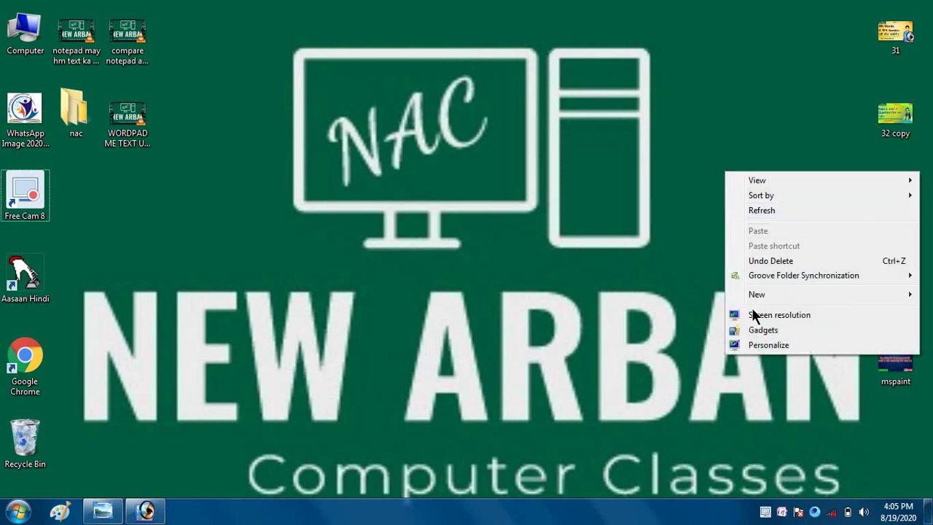
mouse_move(754, 304)
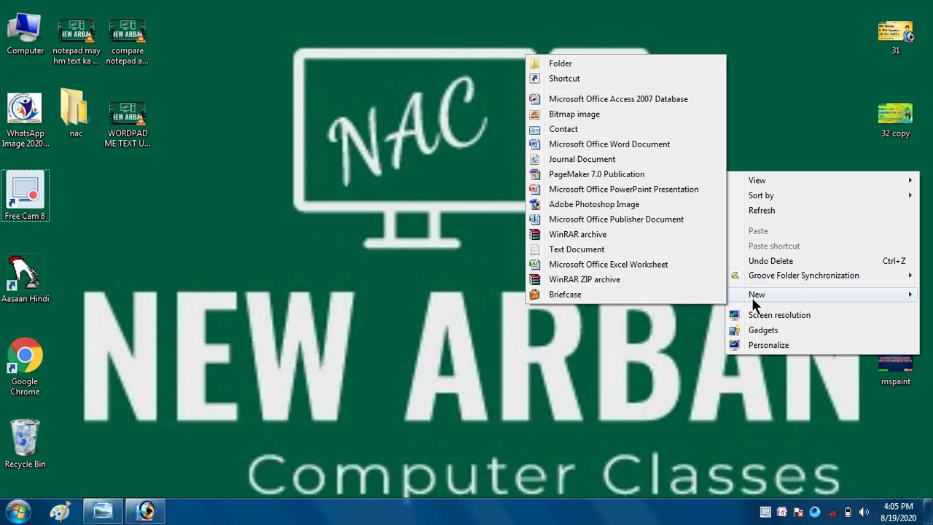
left_click(613, 146)
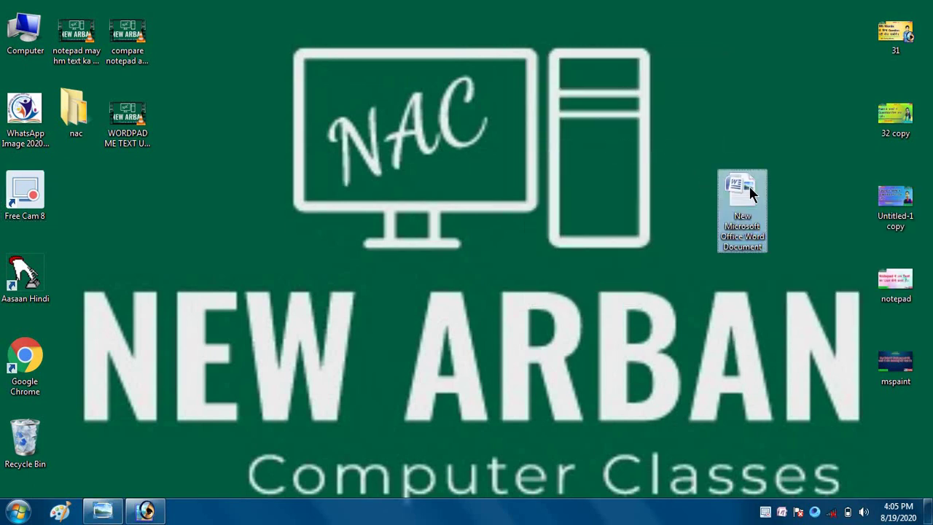
right_click(749, 185)
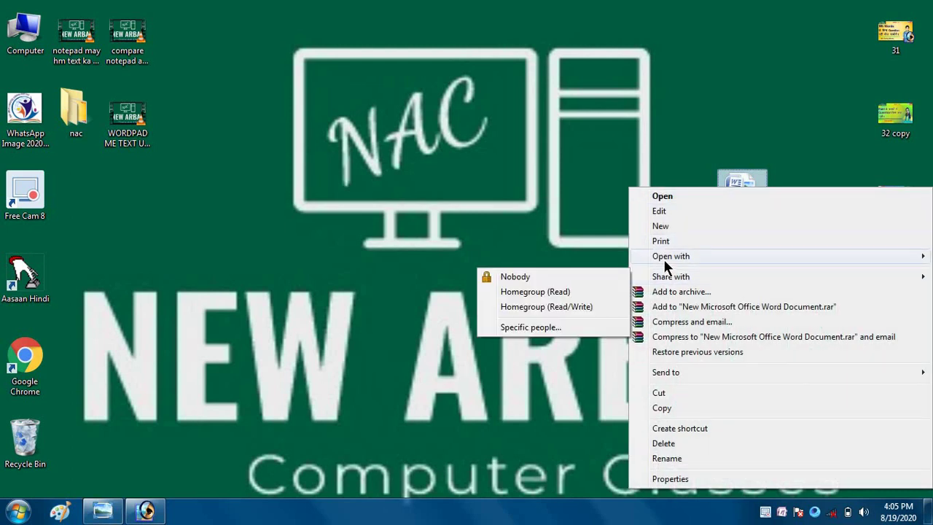
left_click(660, 197)
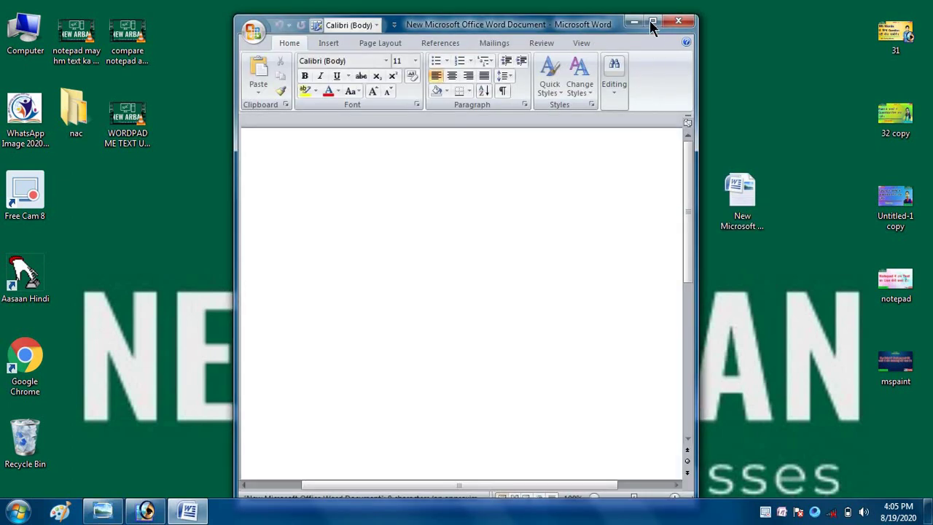
- Maximize the new document's Word window, restore it down, then maximize it again
left_click(652, 24)
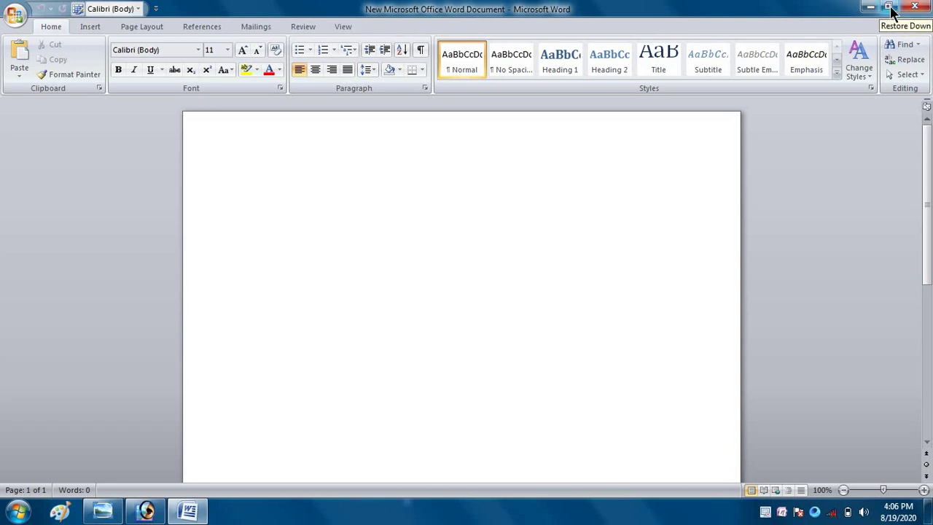
left_click(890, 9)
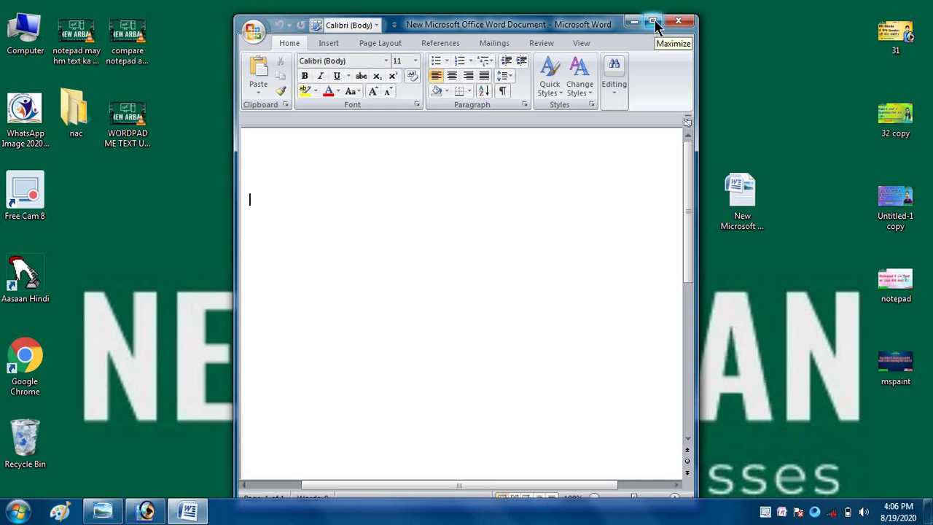
left_click(653, 22)
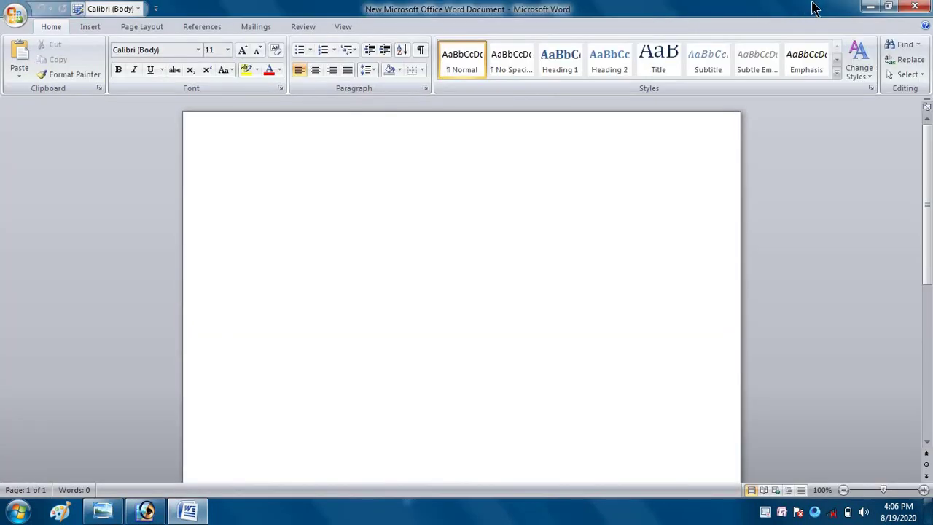
left_click(870, 9)
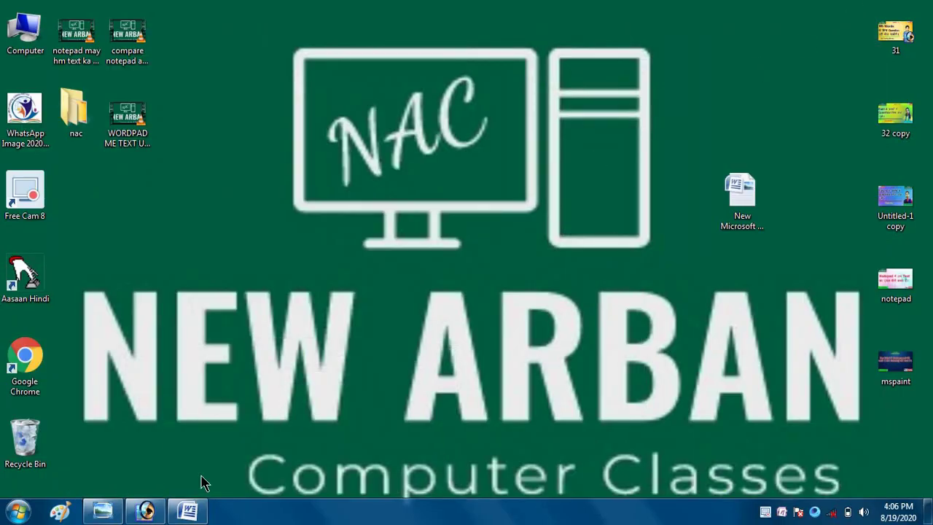
mouse_move(188, 514)
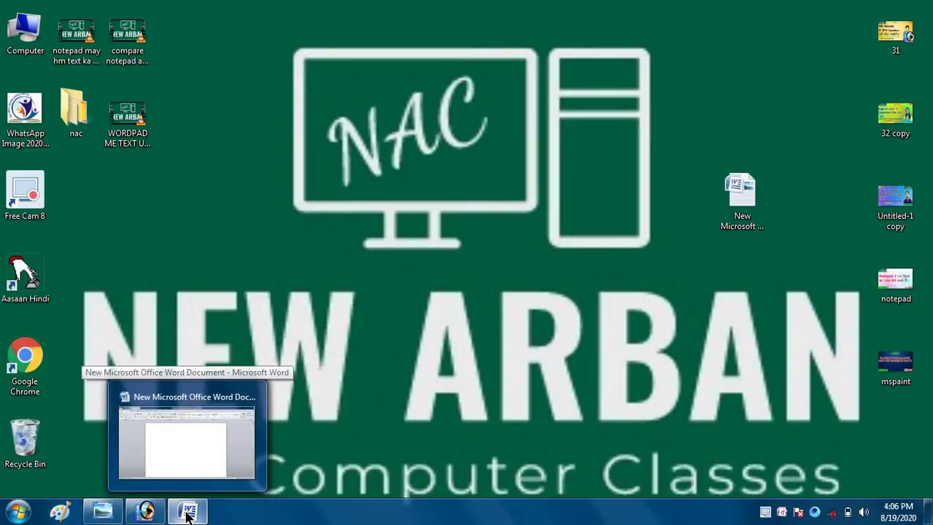
left_click(187, 513)
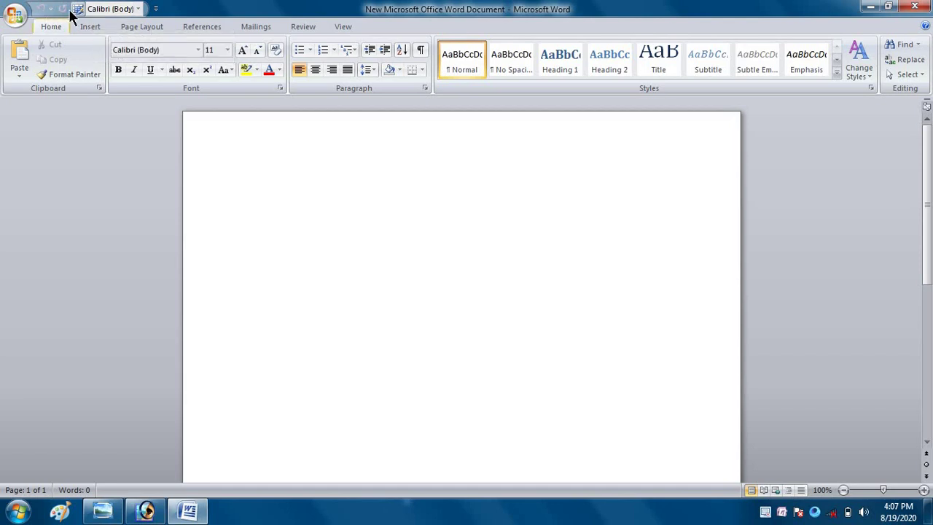
left_click(156, 9)
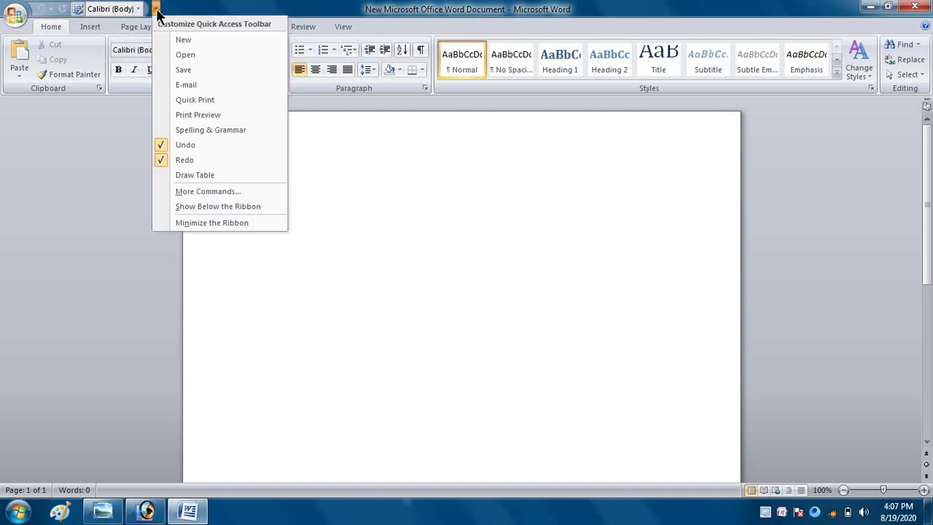
left_click(156, 9)
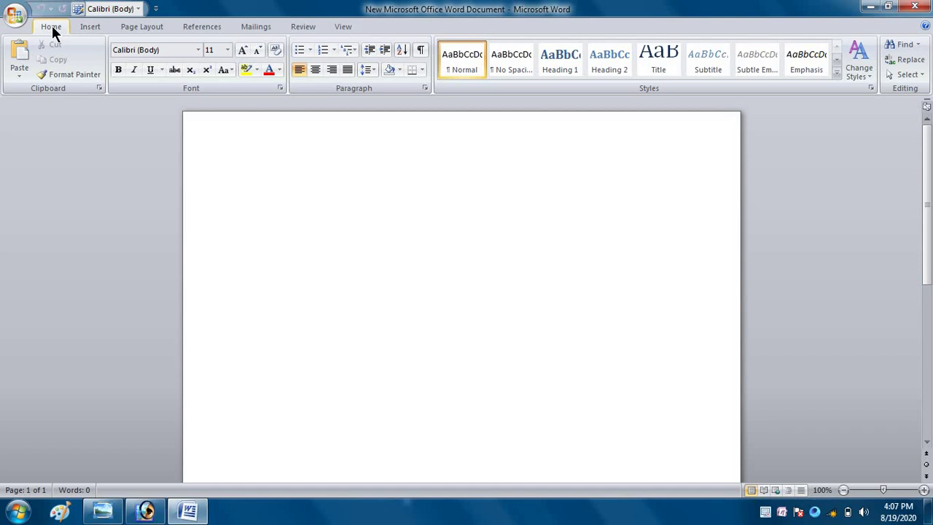
key("ctrl+h")
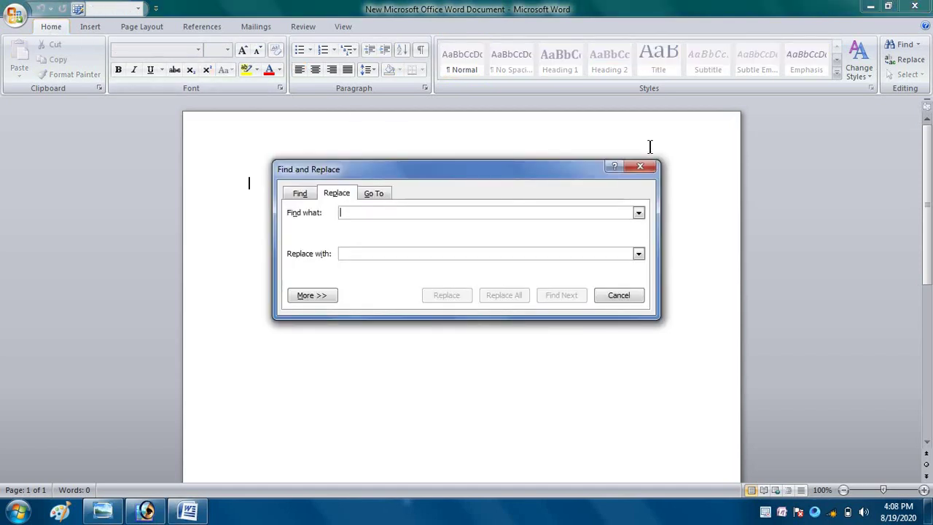
left_click(640, 168)
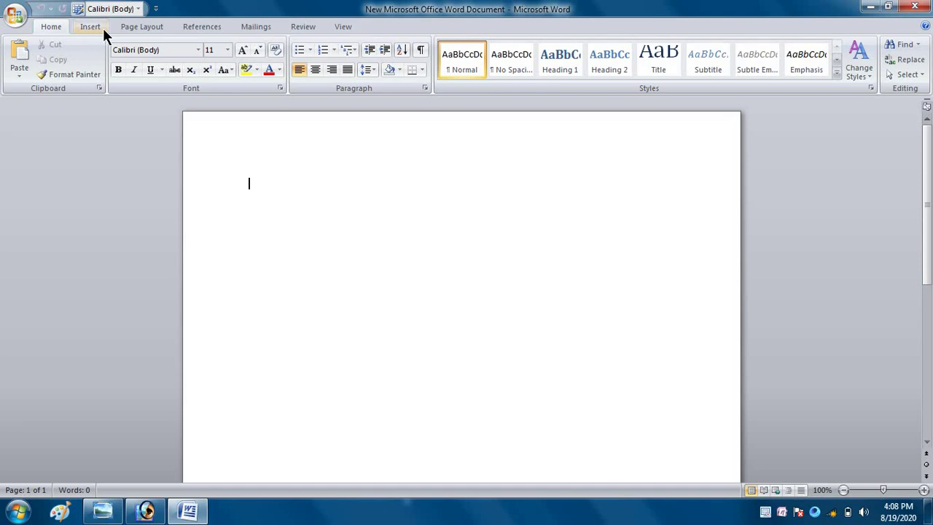
- Show KeyTips on the Insert and Page Layout tabs, then switch to References with Alt+S
key("alt+n")
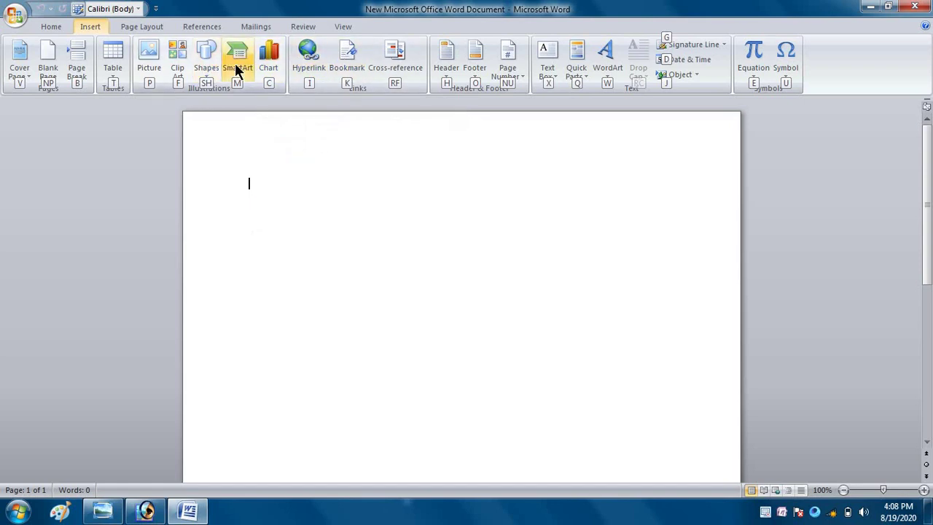
left_click(91, 24)
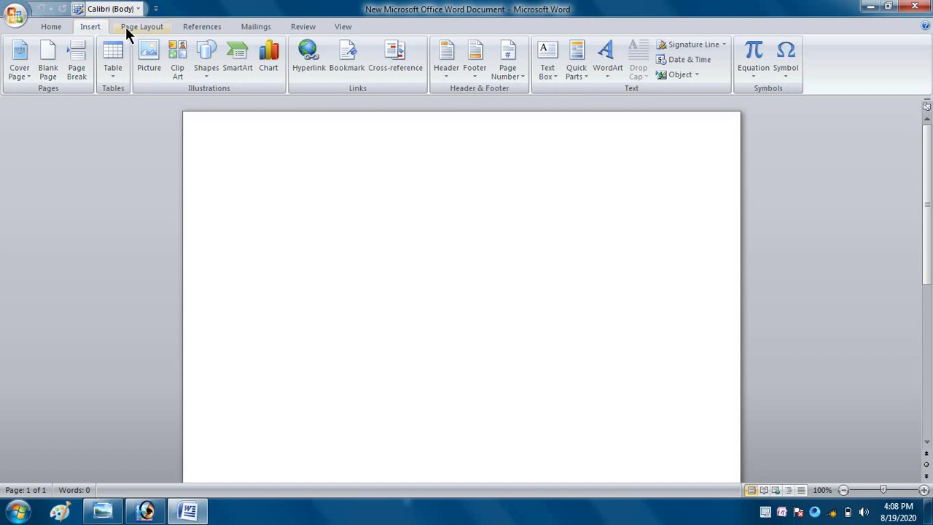
key("alt")
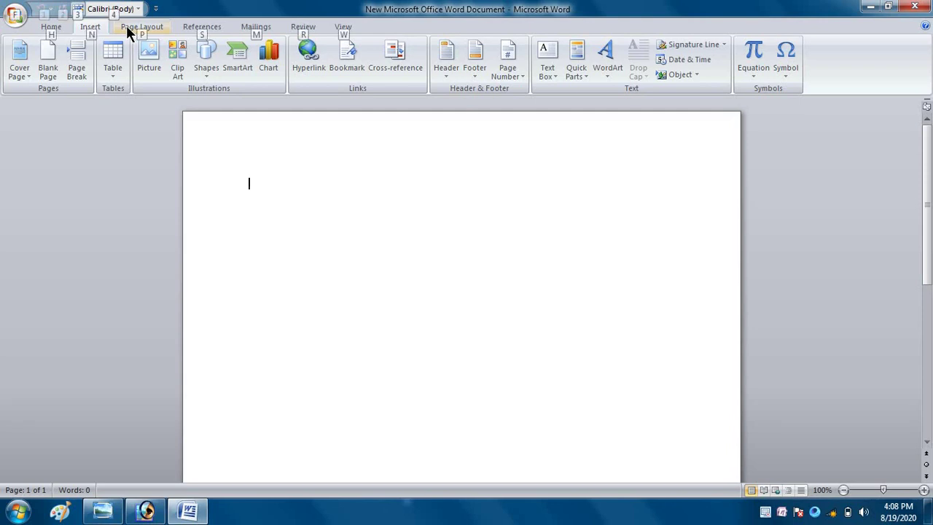
key("p")
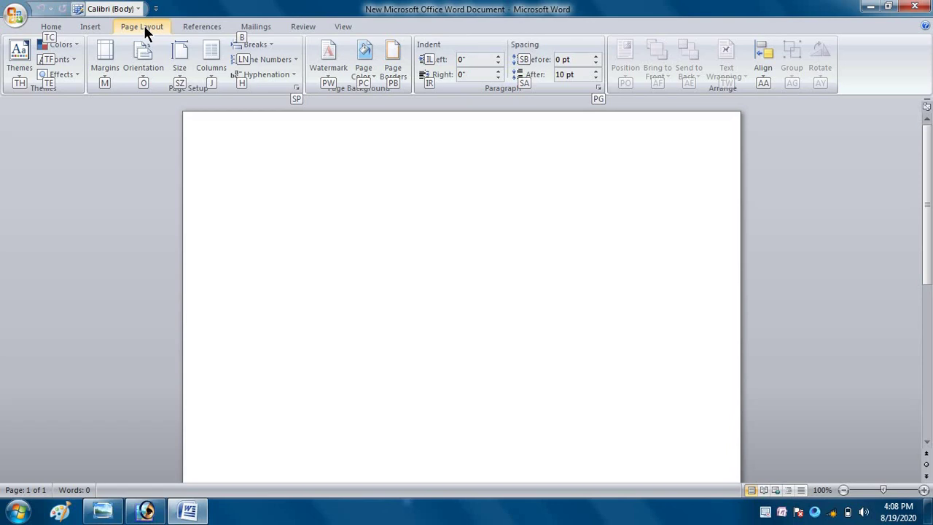
key("alt")
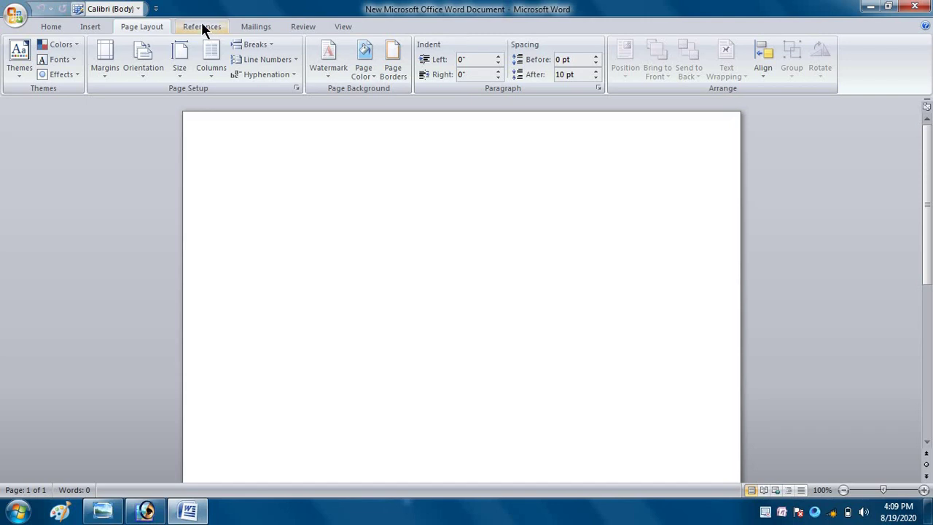
key("alt+s")
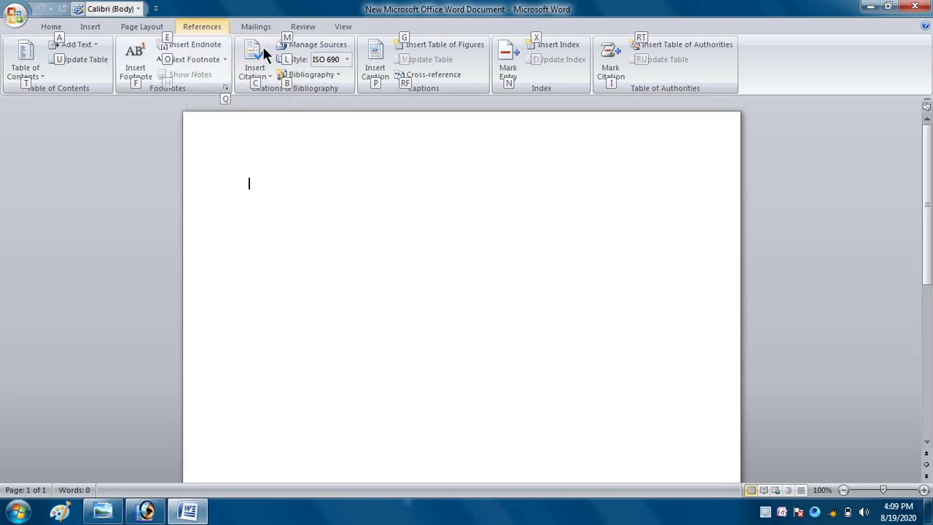
- Switch to the Mailings tab and display its KeyTips, then dismiss them
key("Escape")
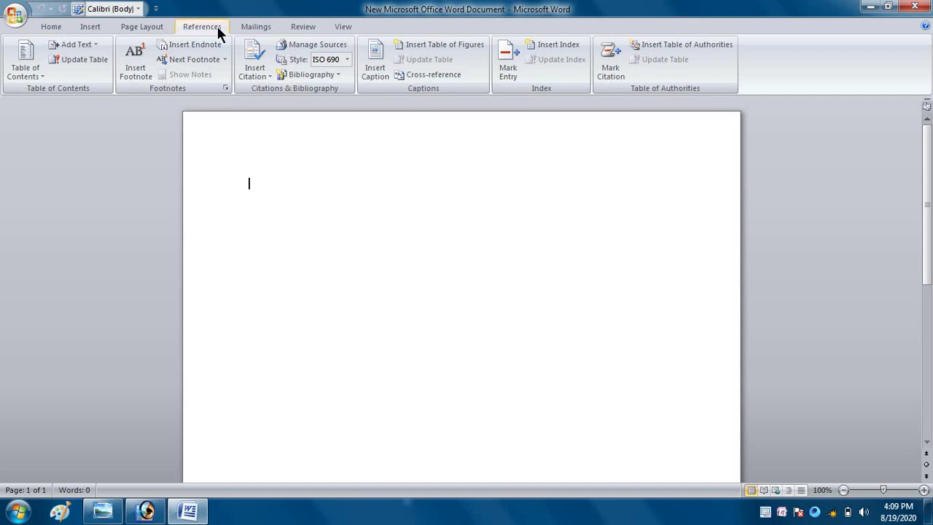
left_click(261, 27)
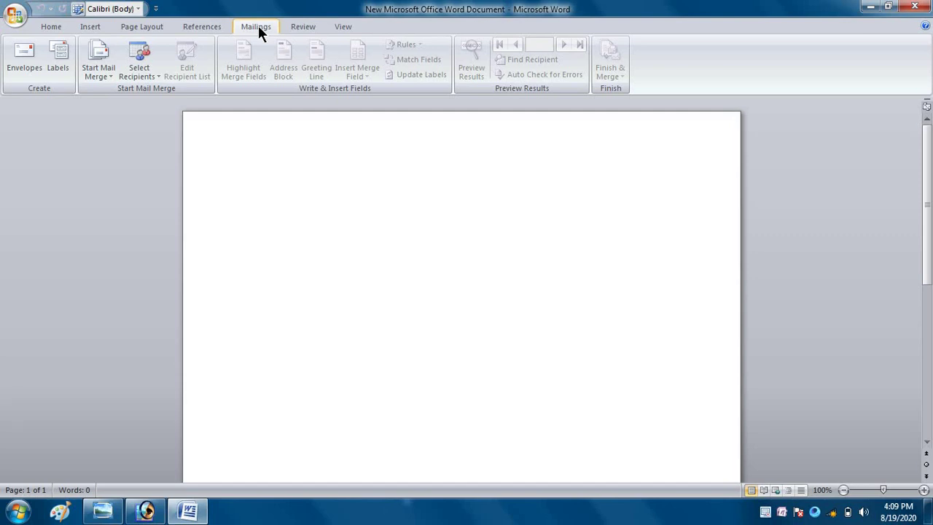
key("alt+m")
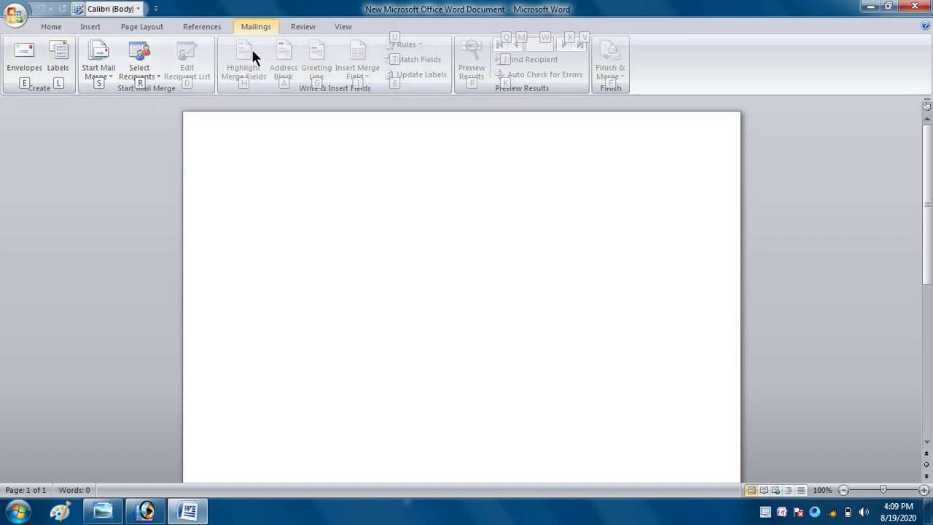
left_click(256, 24)
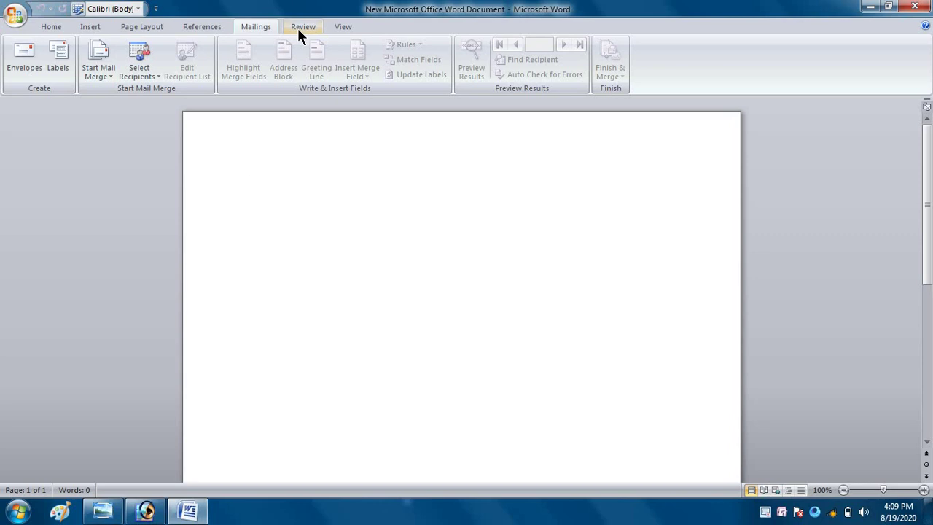
- Show the Review tab, then the View tab with its KeyTips
key("alt+r")
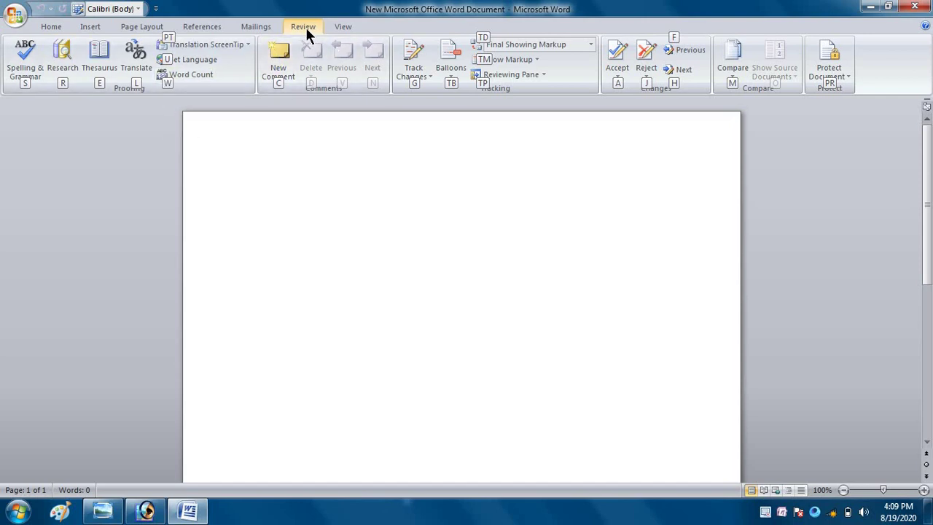
left_click(347, 29)
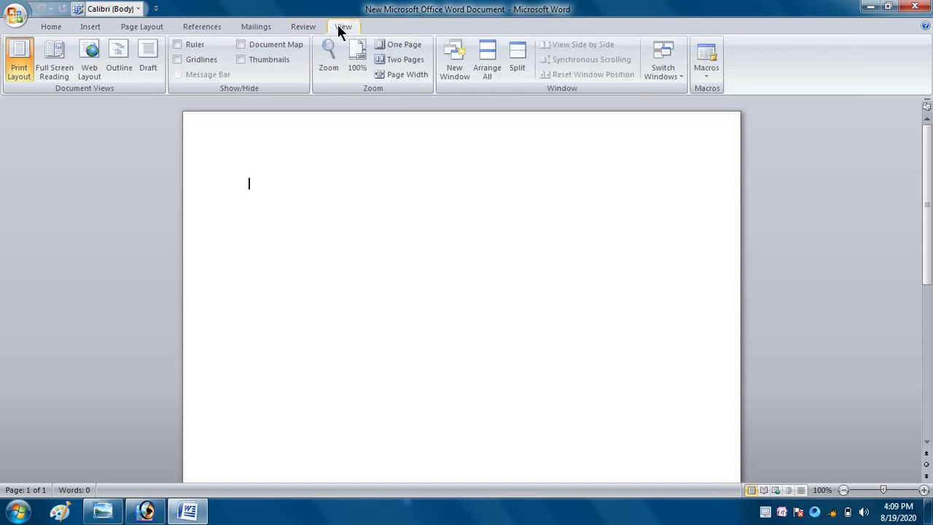
key("alt")
key("v")
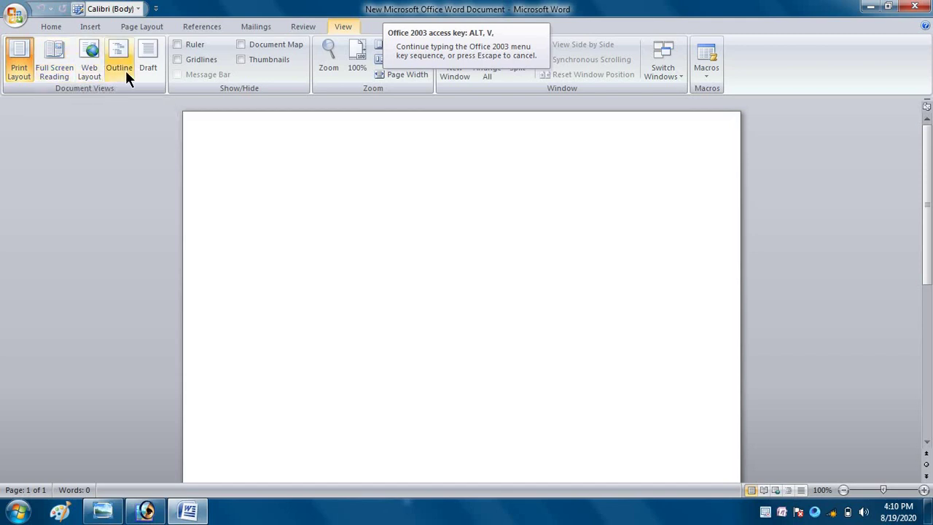
- Turn Ruler and Gridlines on and off again, then go back to the Home tab
left_click(198, 44)
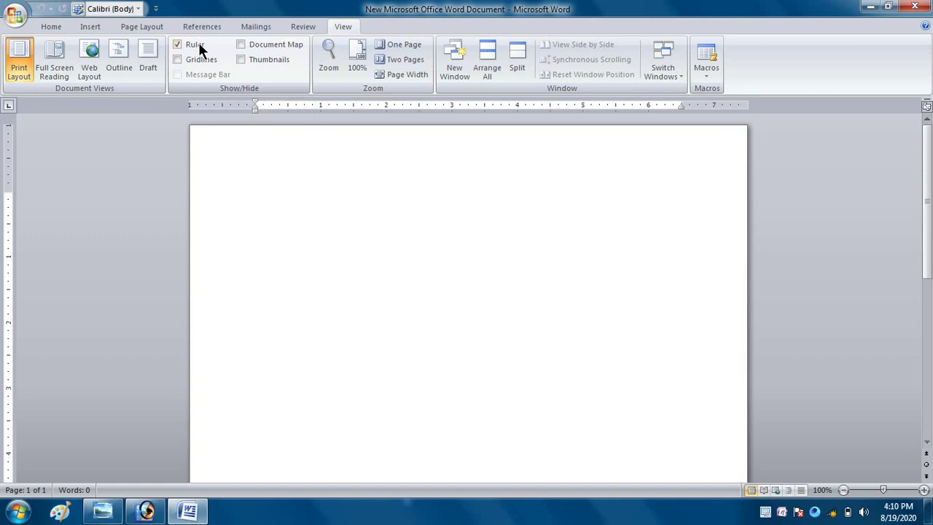
left_click(198, 43)
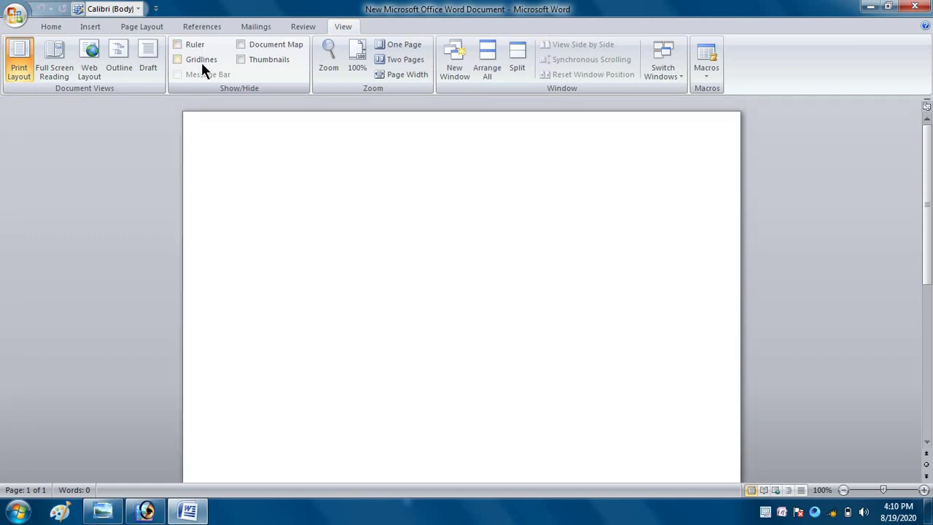
left_click(202, 62)
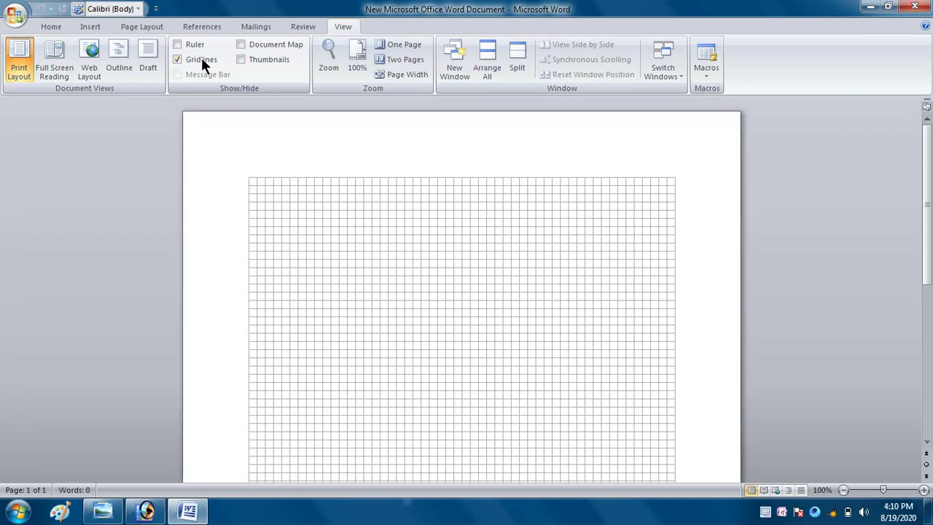
left_click(202, 63)
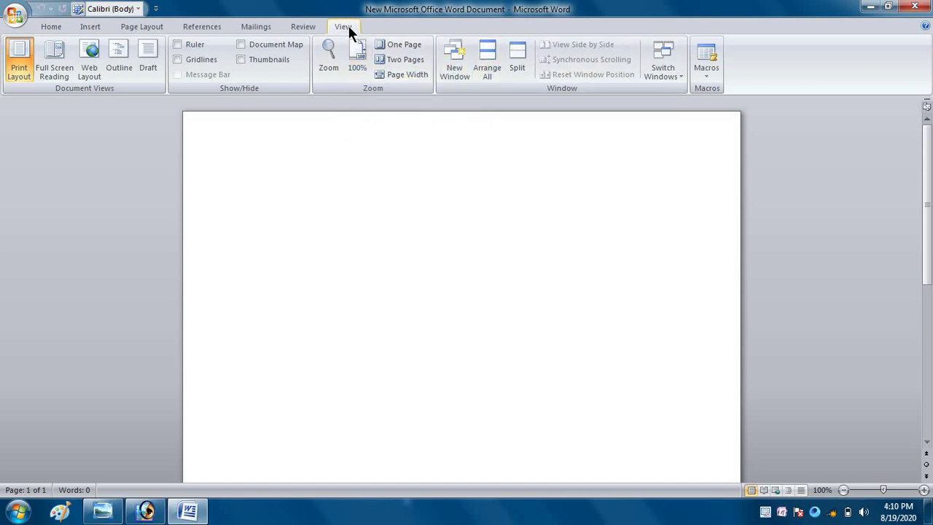
left_click(52, 27)
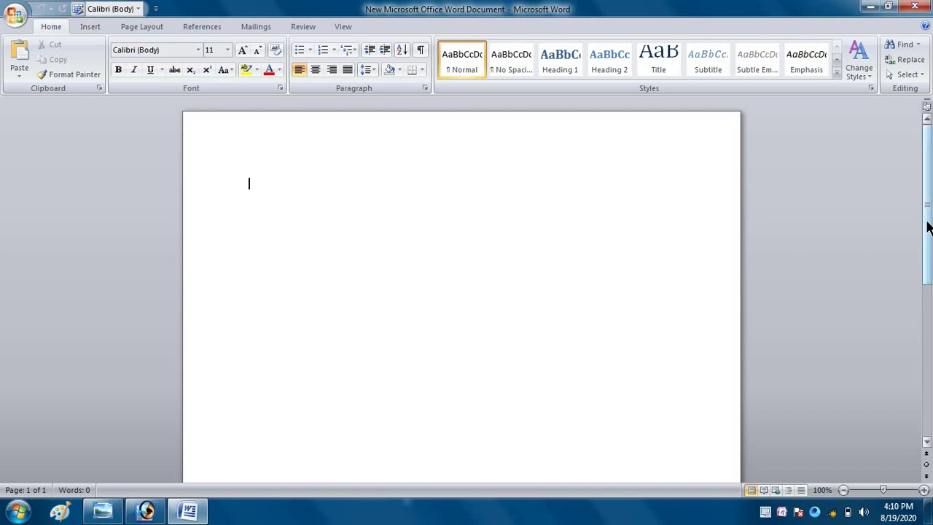
mouse_move(928, 228)
left_mouse_down()
mouse_move(927, 315)
mouse_move(927, 209)
left_mouse_up()
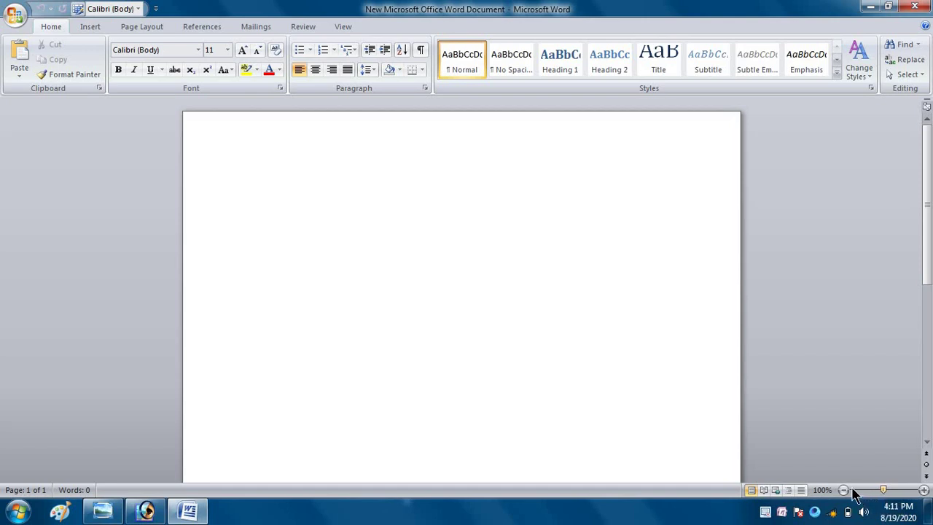
left_click(852, 492)
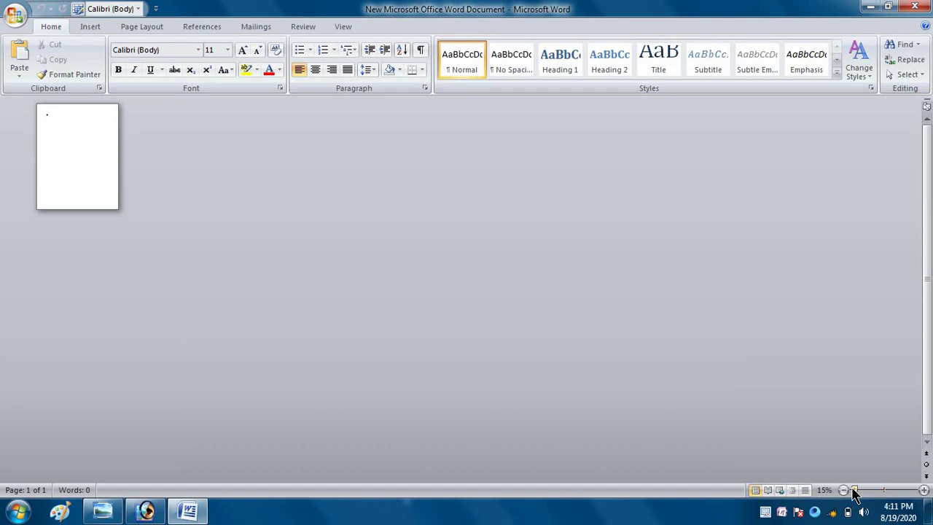
left_click(850, 491)
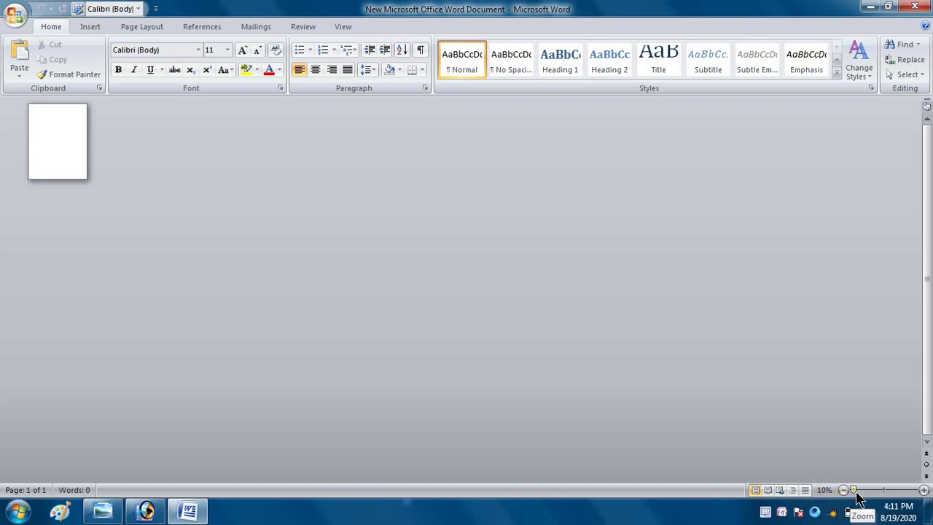
left_click(922, 490)
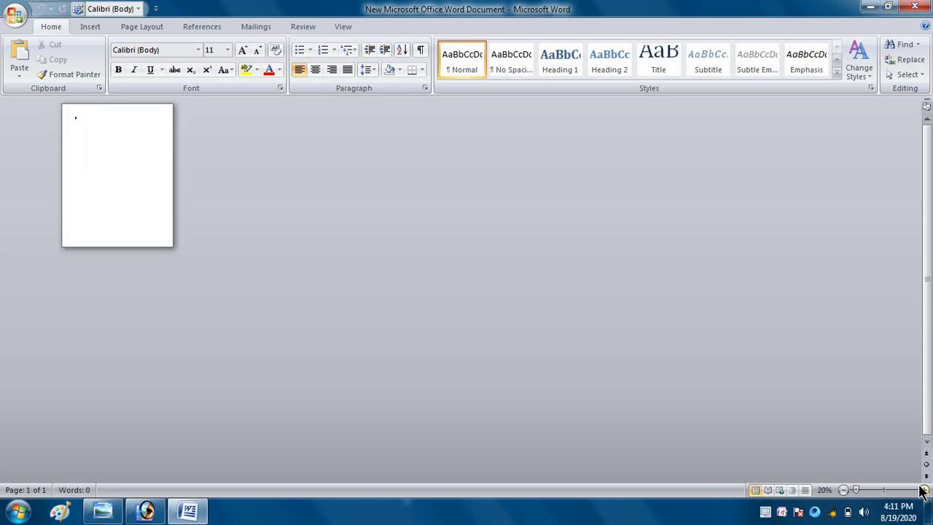
left_click(922, 489)
left_click(922, 489)
left_click(922, 489)
left_click(923, 489)
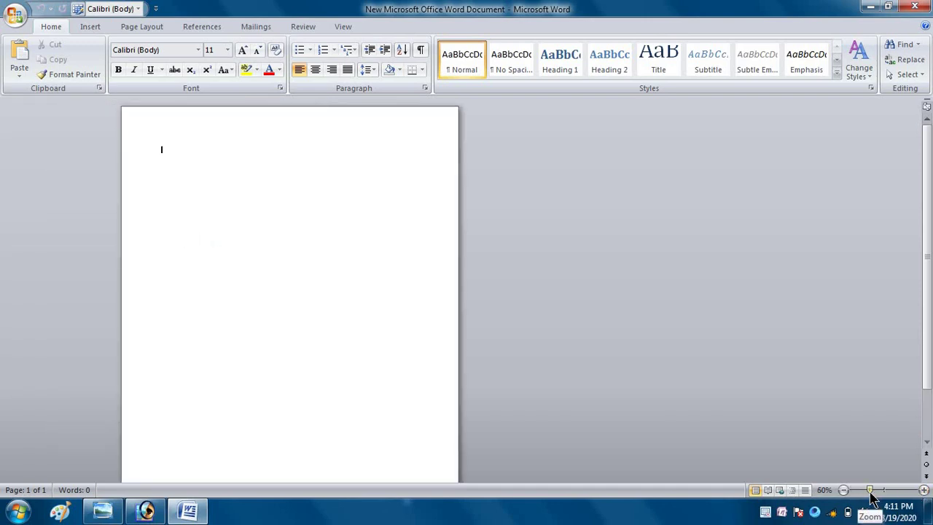
left_click_drag(871, 491, 918, 492)
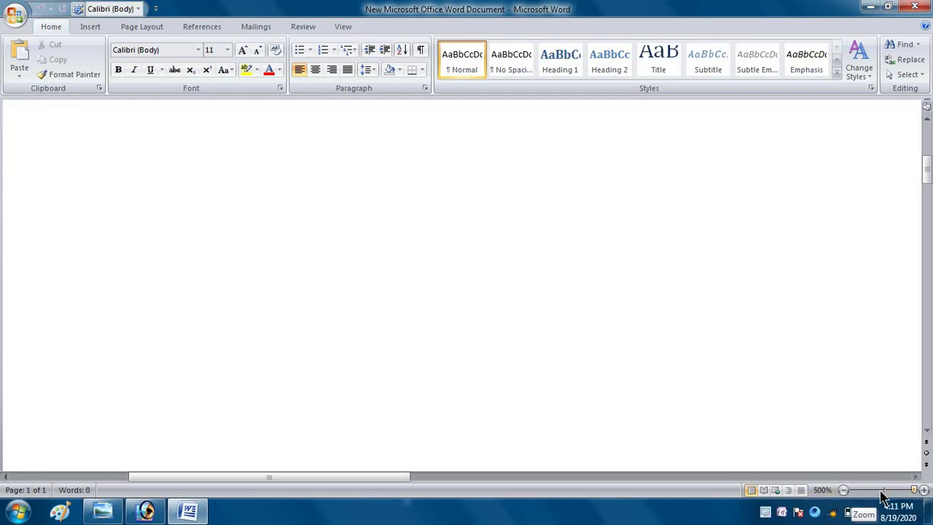
left_click(882, 491)
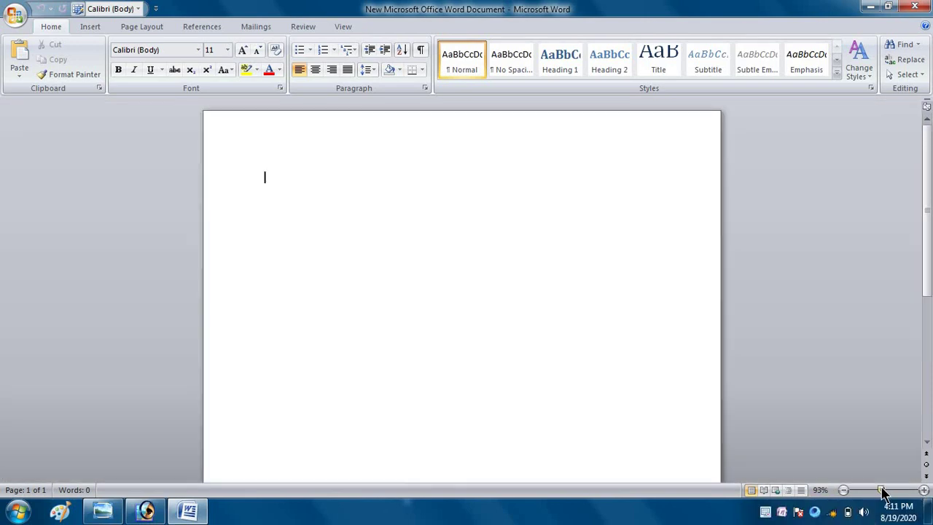
left_click_drag(881, 491, 886, 494)
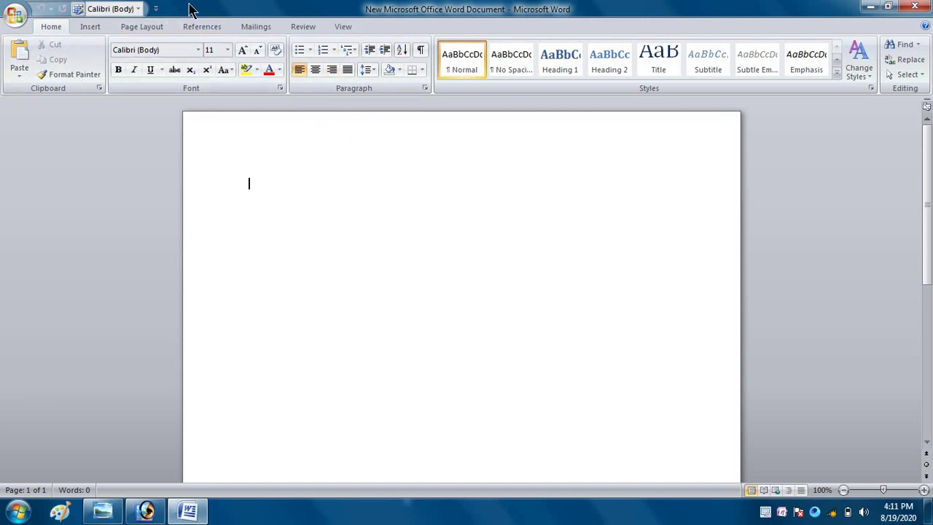
- Open and close the Font list without changing it, then type 'NEw ab' on the page
left_click(198, 49)
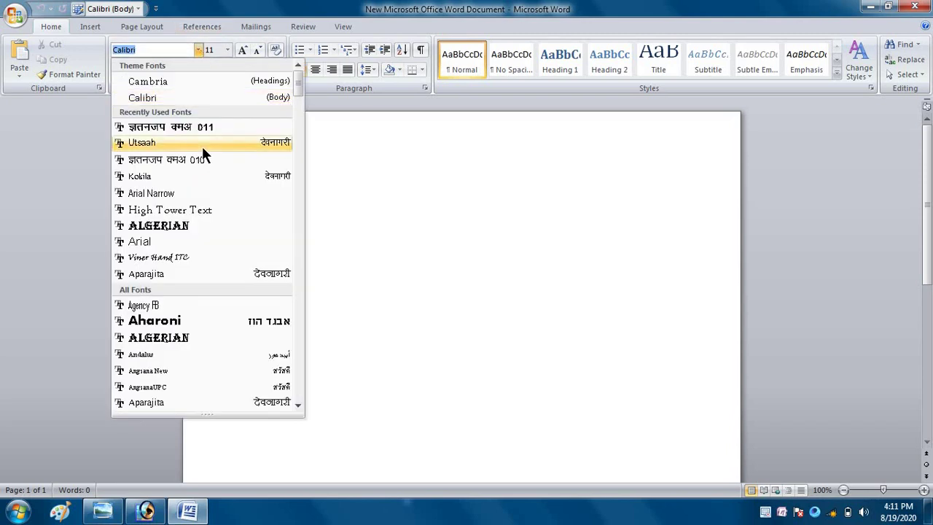
left_click(328, 218)
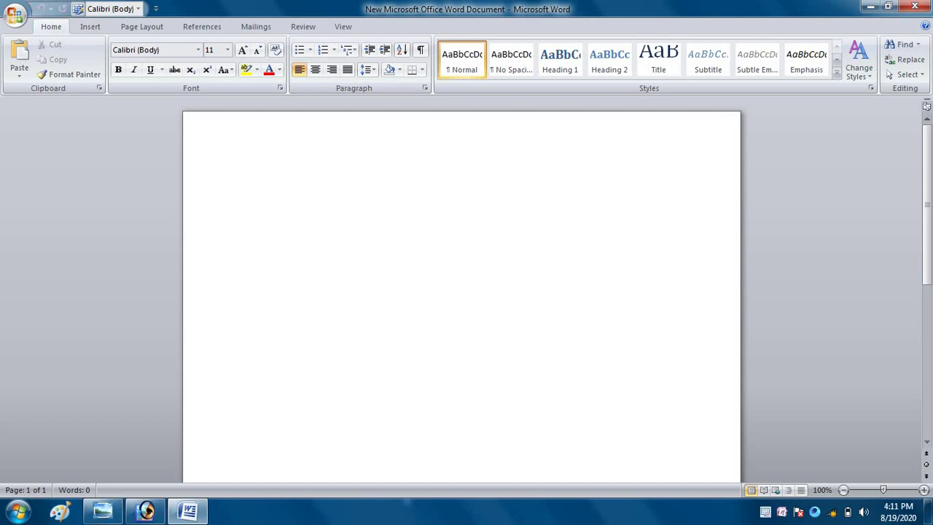
type("NEw")
type(" ab")
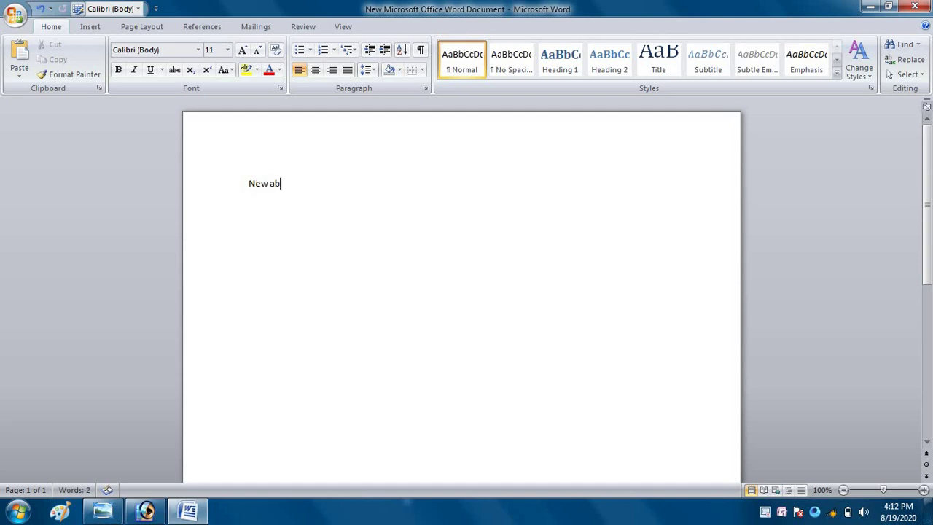